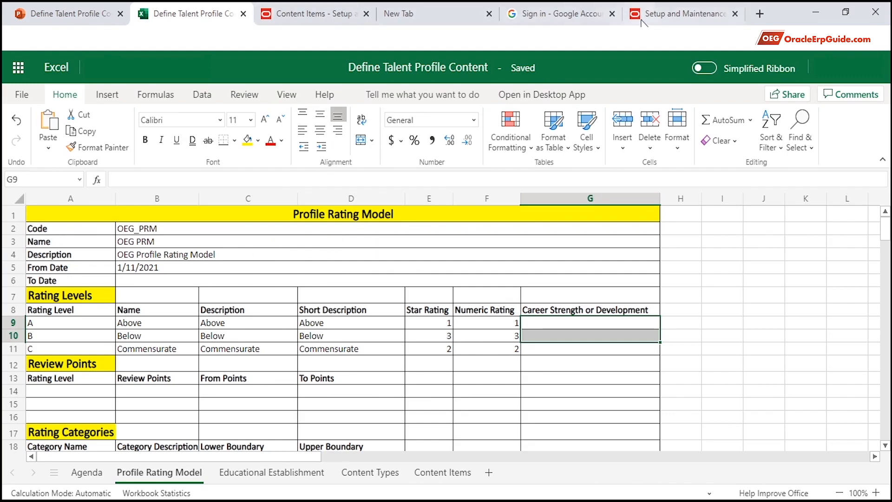
# Switch to Oracle Setup and Maintenance, search for "Define talent profile content", and open that task list.
pyautogui.click(662, 11)
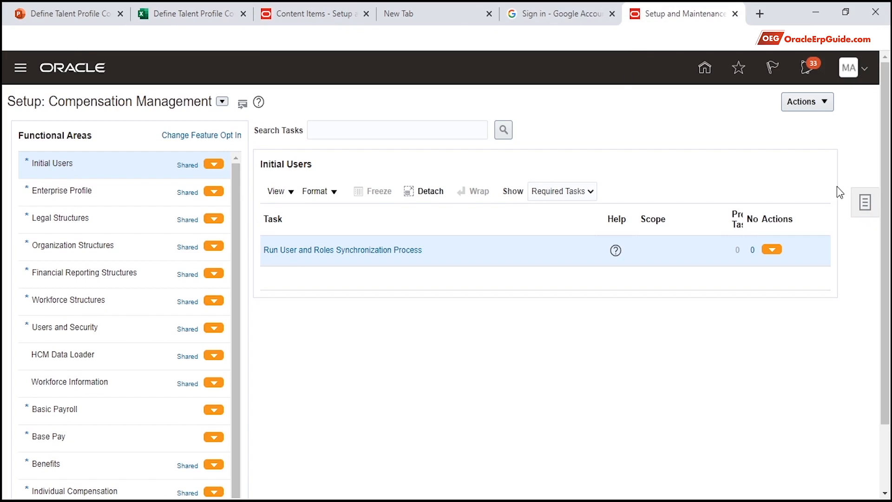
pyautogui.click(865, 204)
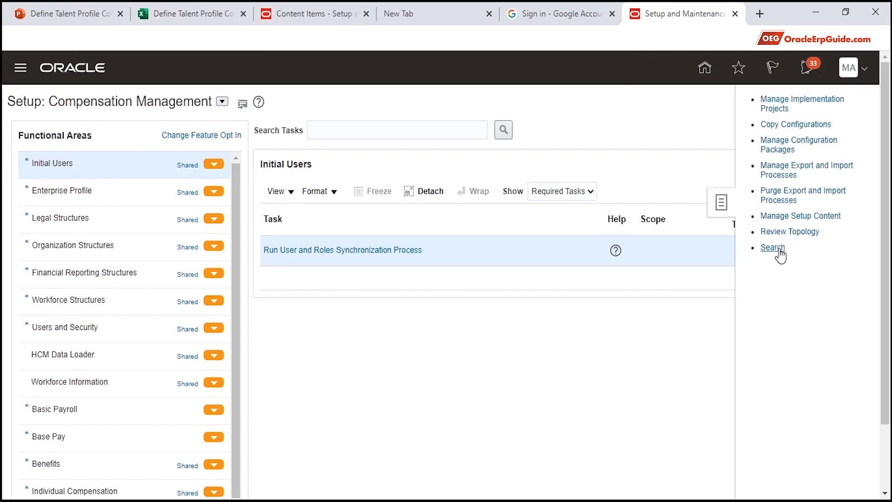
pyautogui.click(778, 250)
pyautogui.click(284, 137)
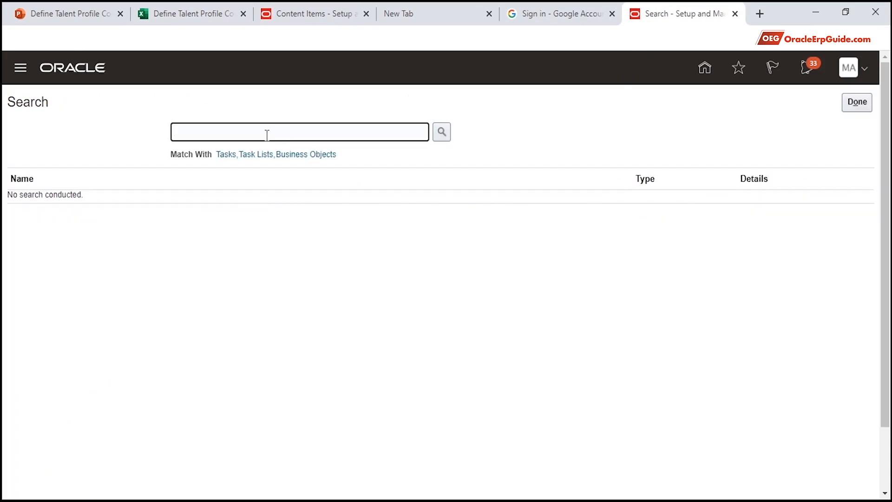
pyautogui.write('Define talent profile content')
pyautogui.press('Return')
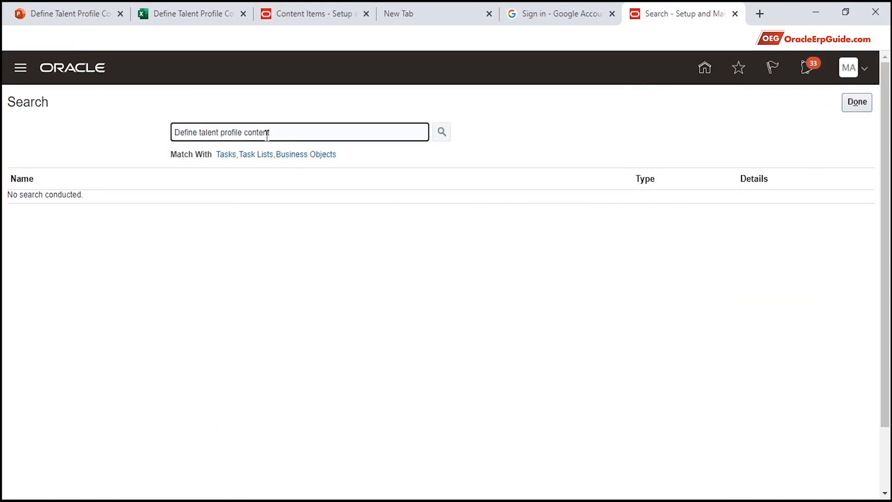
pyautogui.click(88, 201)
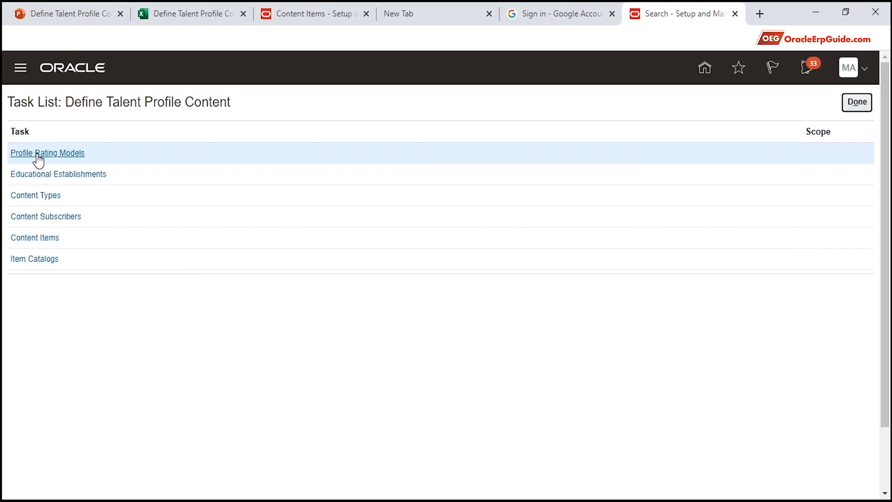
# Open the Profile Rating Models task and create a rating model with the code OEG_PRM from the Excel sheet.
pyautogui.click(38, 160)
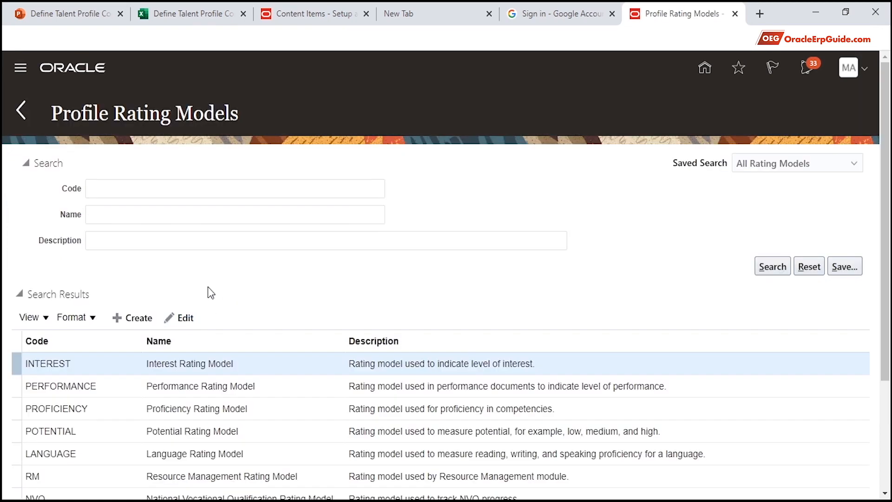
pyautogui.click(121, 319)
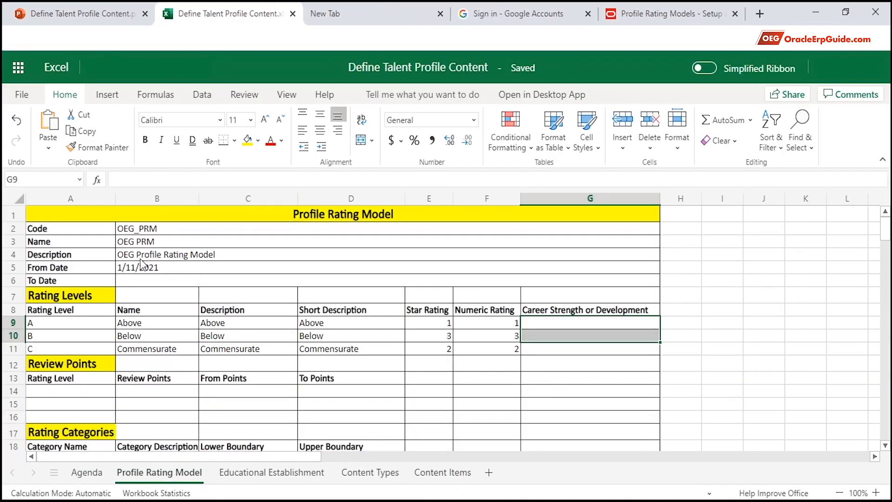
pyautogui.click(146, 233)
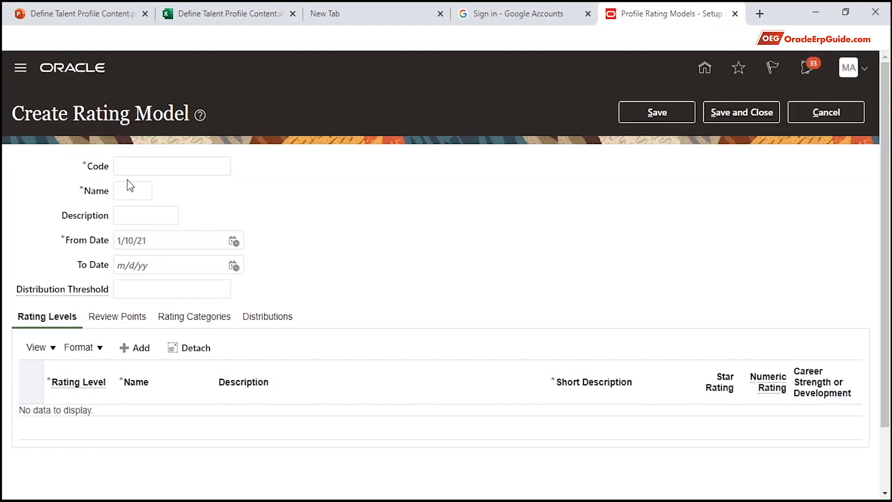
pyautogui.click(137, 168)
pyautogui.write('OEG_PRM')
# Copy the name OEG PRM from the Excel sheet into the rating model's Name field.
pyautogui.click(139, 188)
pyautogui.click(225, 15)
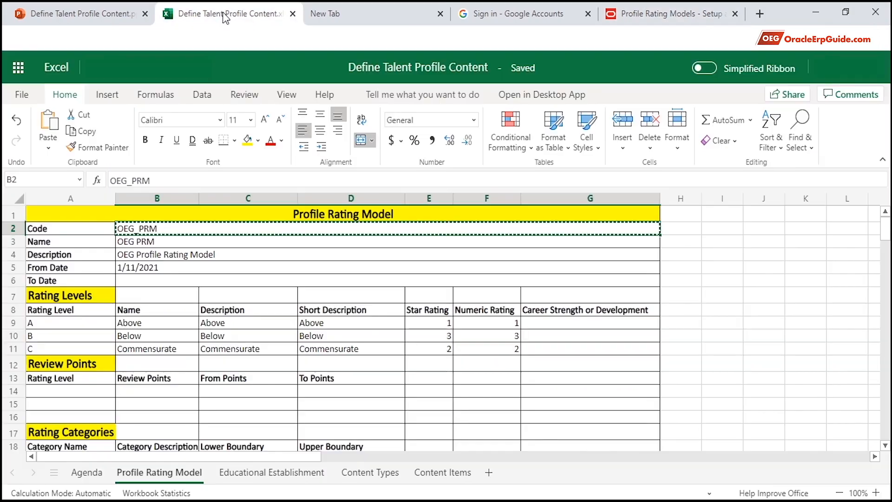
pyautogui.click(148, 241)
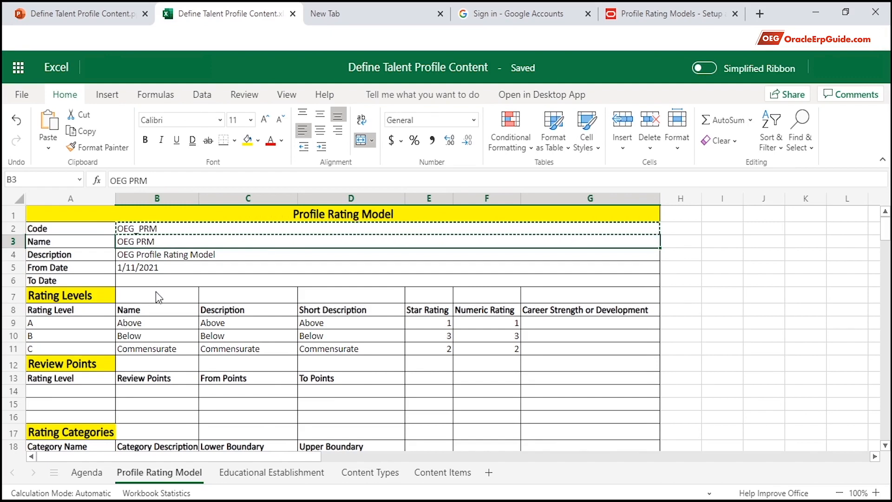
pyautogui.hotkey('ctrl', 'c')
pyautogui.click(669, 14)
pyautogui.hotkey('ctrl', 'v')
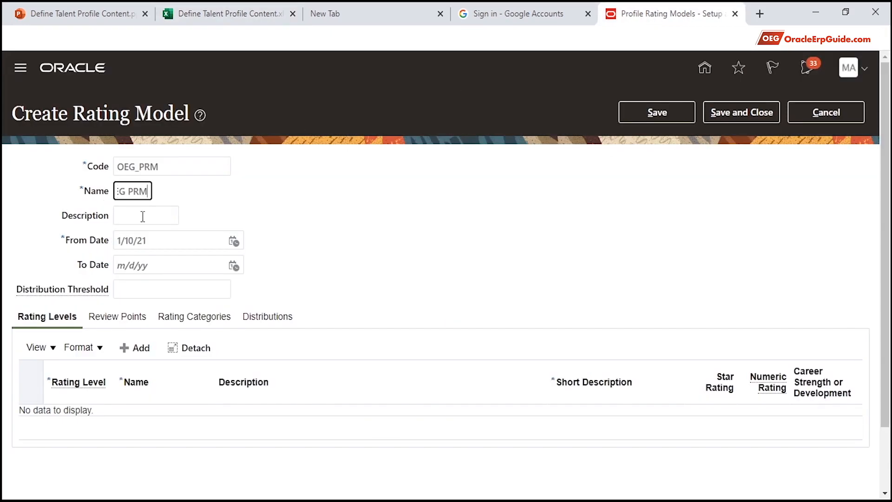
# Copy the description OEG Profile Rating Model from the Excel sheet into the rating model's Description field.
pyautogui.press('Tab')
pyautogui.click(243, 17)
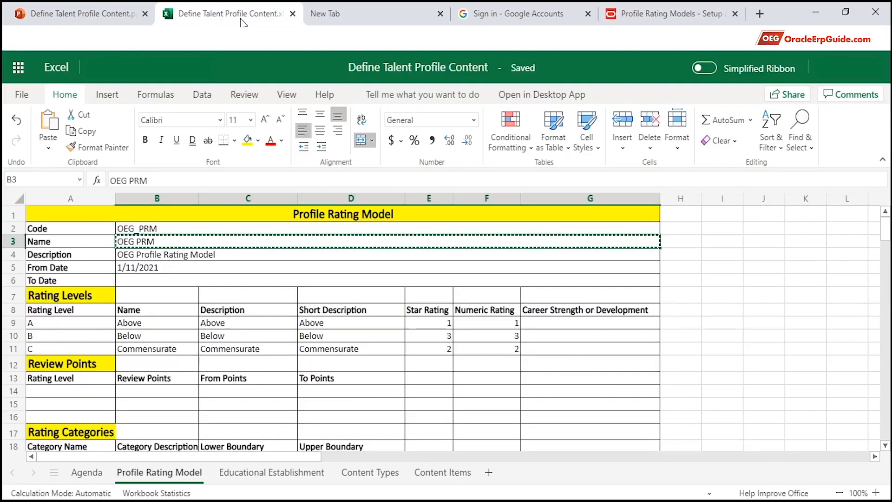
pyautogui.click(233, 255)
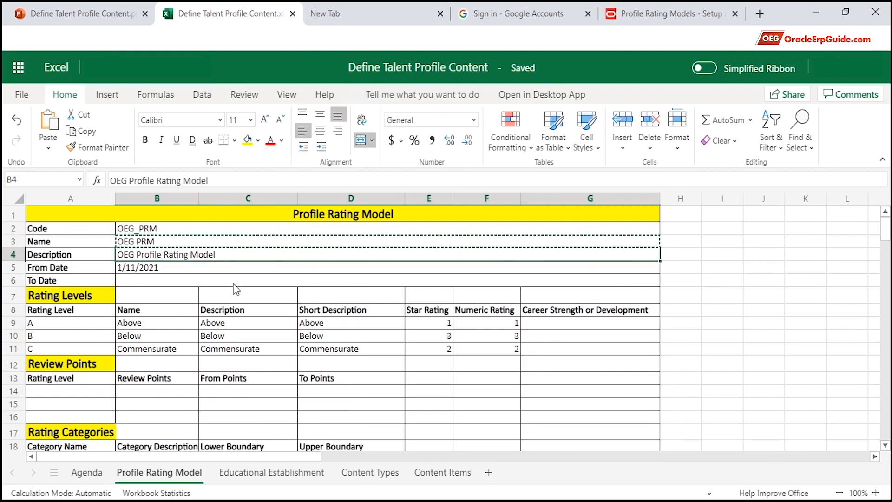
pyautogui.hotkey('ctrl', 'c')
pyautogui.click(641, 18)
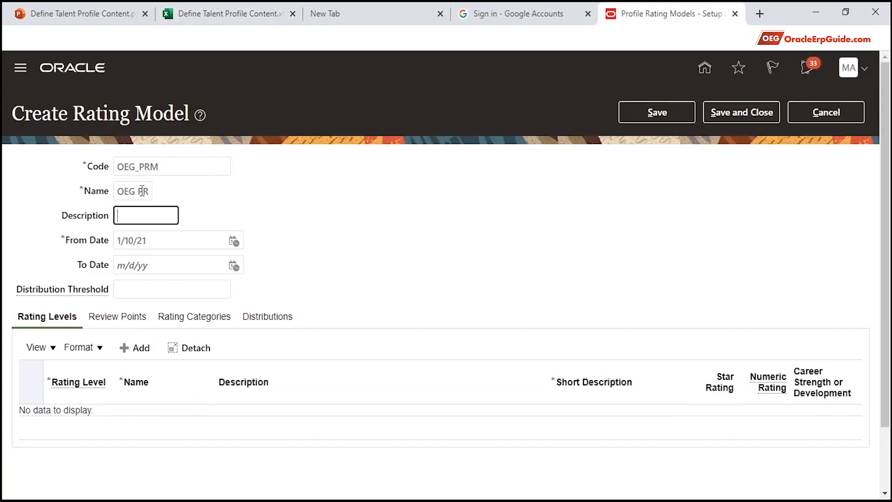
pyautogui.click(171, 213)
pyautogui.hotkey('ctrl', 'v')
pyautogui.click(305, 212)
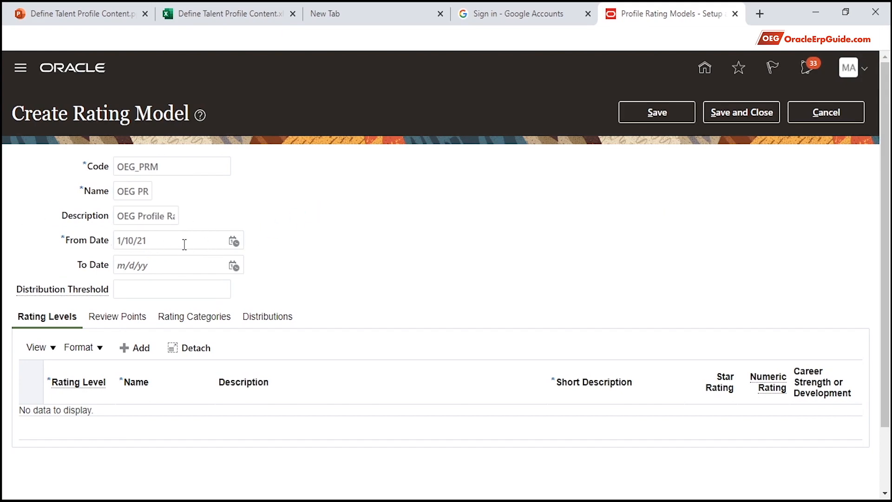
# Check the start date in the Excel sheet and set the rating model's From Date to 1/11/21.
pyautogui.click(253, 15)
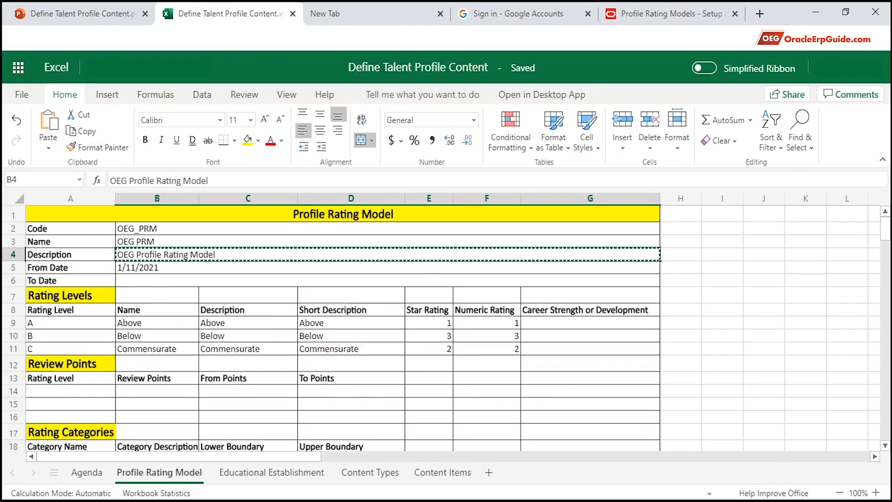
pyautogui.click(664, 16)
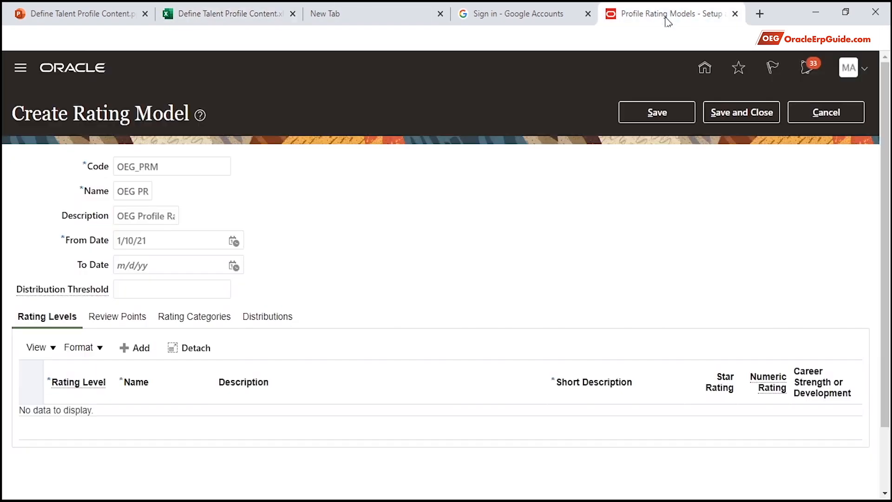
pyautogui.click(234, 241)
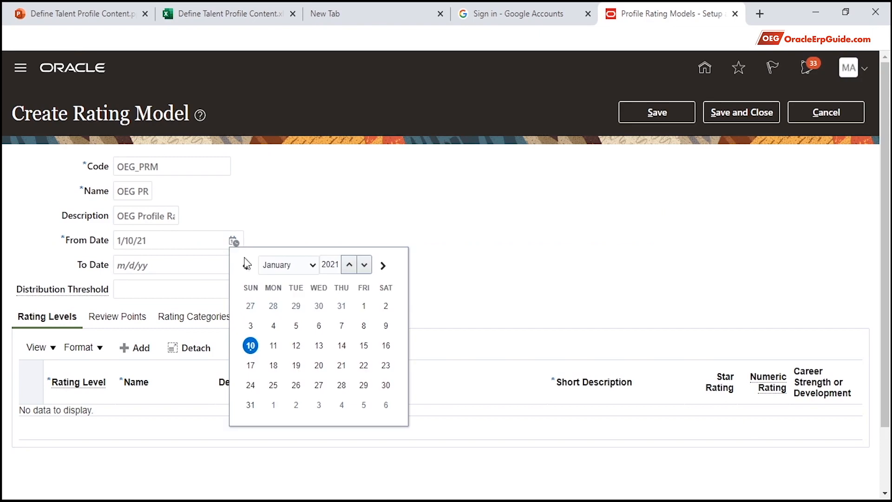
pyautogui.click(273, 345)
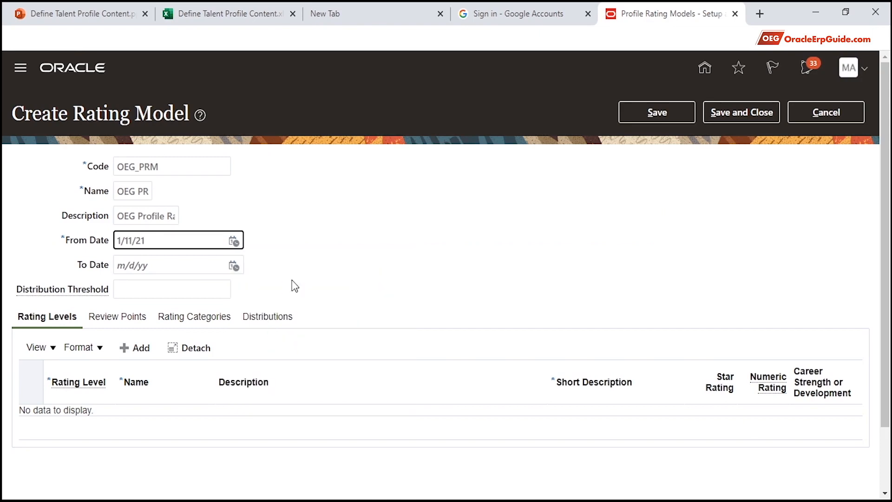
pyautogui.click(303, 270)
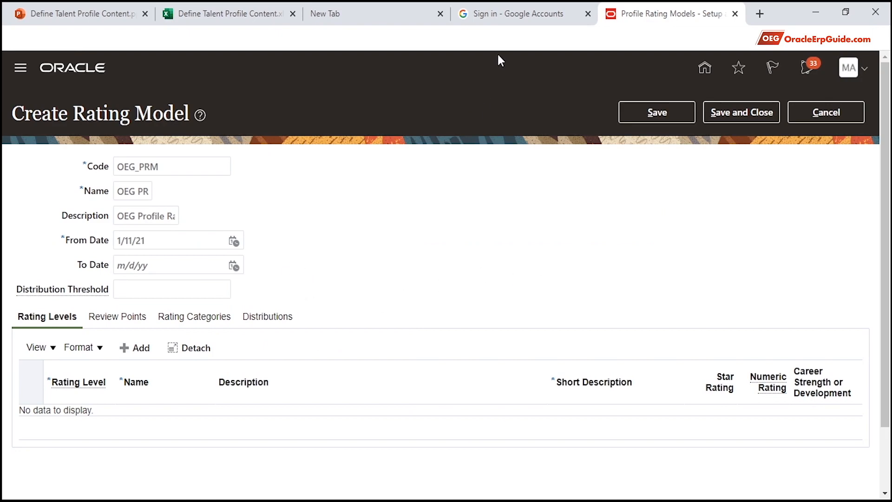
# Consult the rating levels in the Excel sheet and add a row with Rating Level A to the rating model.
pyautogui.click(237, 15)
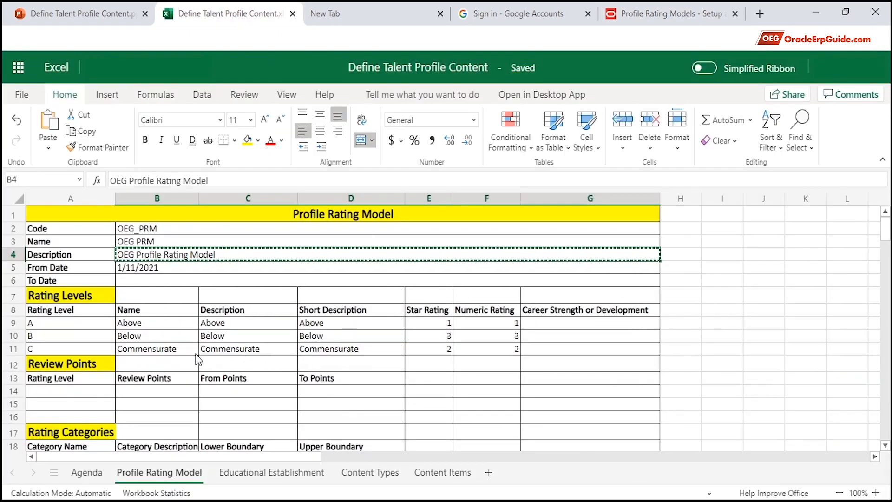
pyautogui.click(628, 14)
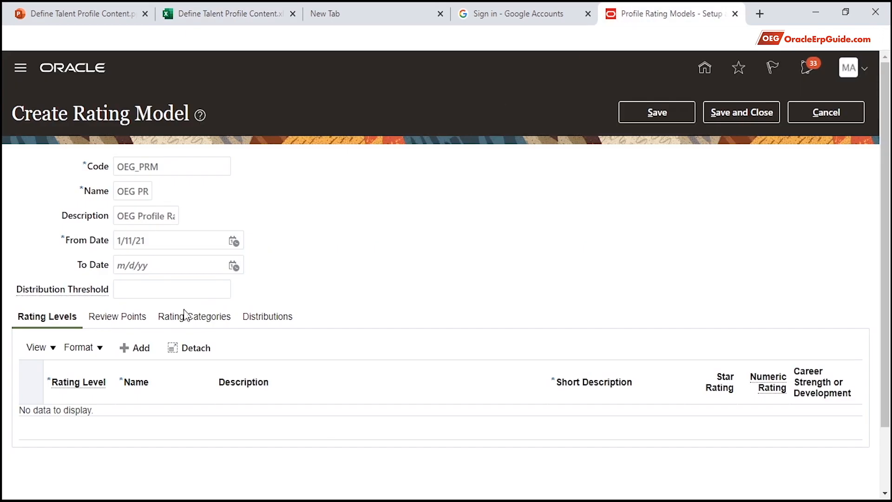
pyautogui.click(144, 349)
pyautogui.click(82, 419)
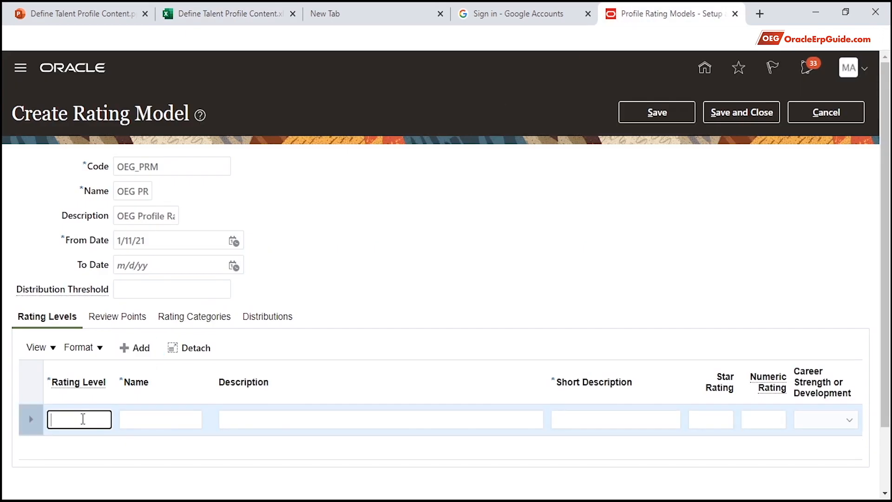
pyautogui.write('A')
# Copy Above from the Excel sheet into the Name, Description and Short Description of rating level A.
pyautogui.click(155, 419)
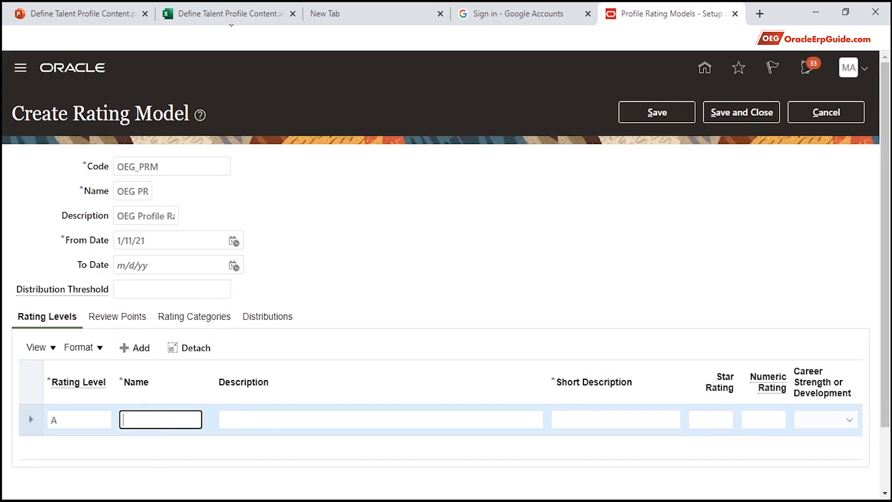
pyautogui.click(231, 21)
pyautogui.click(156, 323)
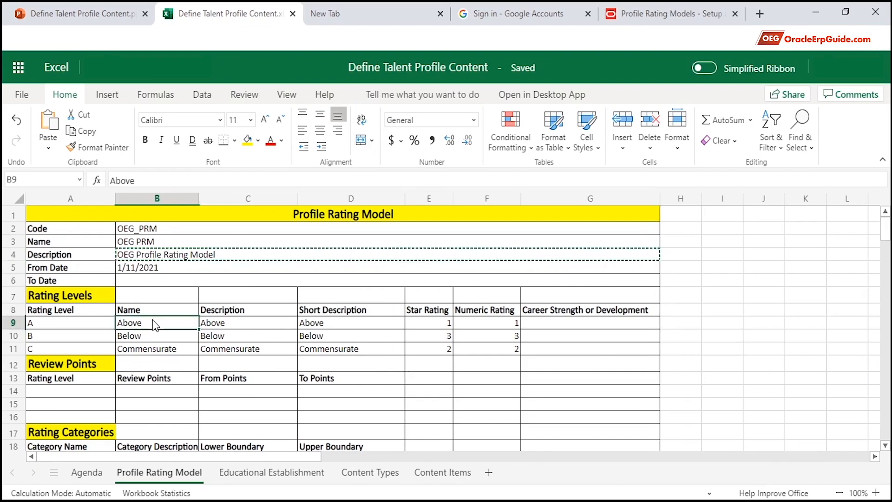
pyautogui.hotkey('ctrl', 'c')
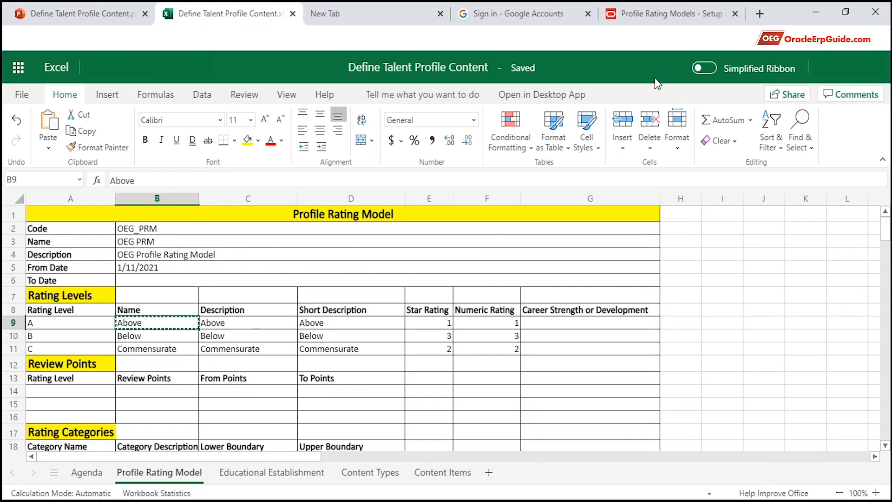
pyautogui.click(666, 16)
pyautogui.hotkey('ctrl', 'v')
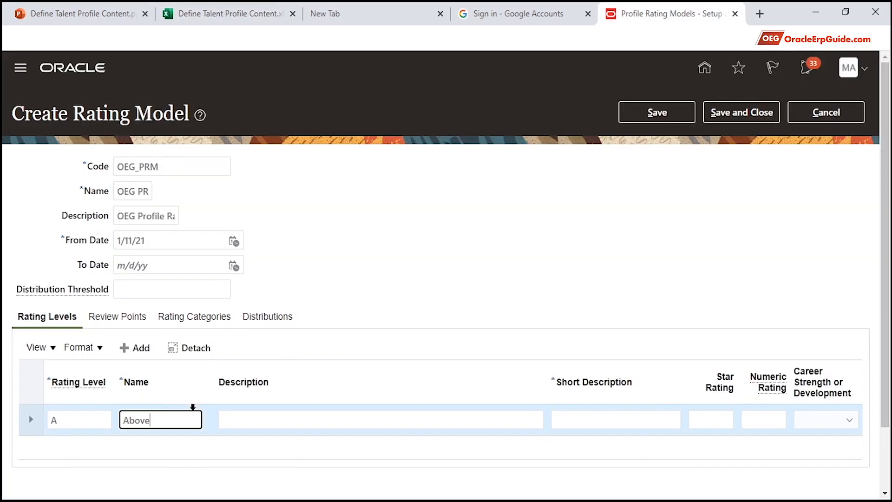
pyautogui.click(245, 420)
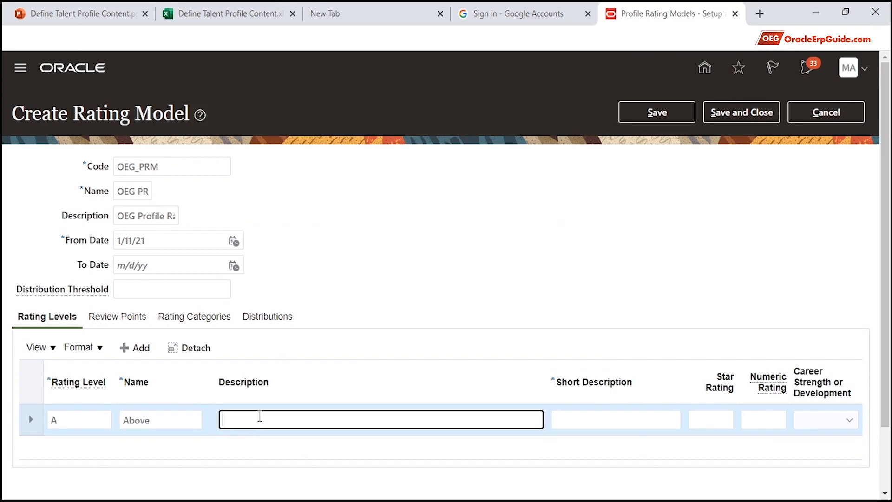
pyautogui.hotkey('ctrl', 'v')
pyautogui.click(592, 423)
pyautogui.hotkey('ctrl', 'v')
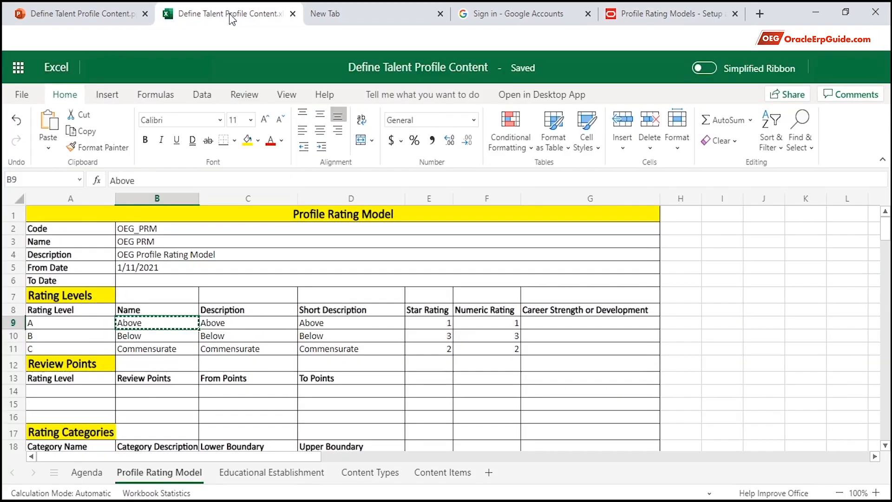
# Check the Excel sheet's ratings and set both Star Rating and Numeric Rating of level A to 1.
pyautogui.click(223, 14)
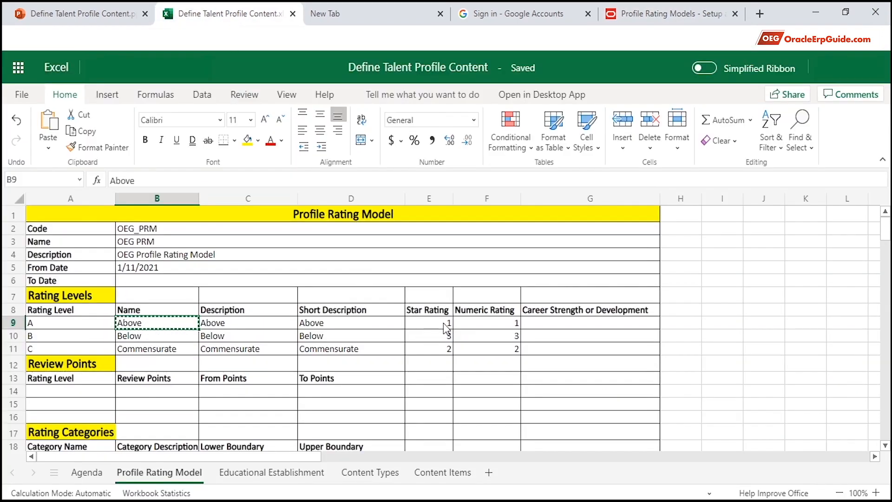
pyautogui.click(650, 21)
pyautogui.click(703, 423)
pyautogui.write('1')
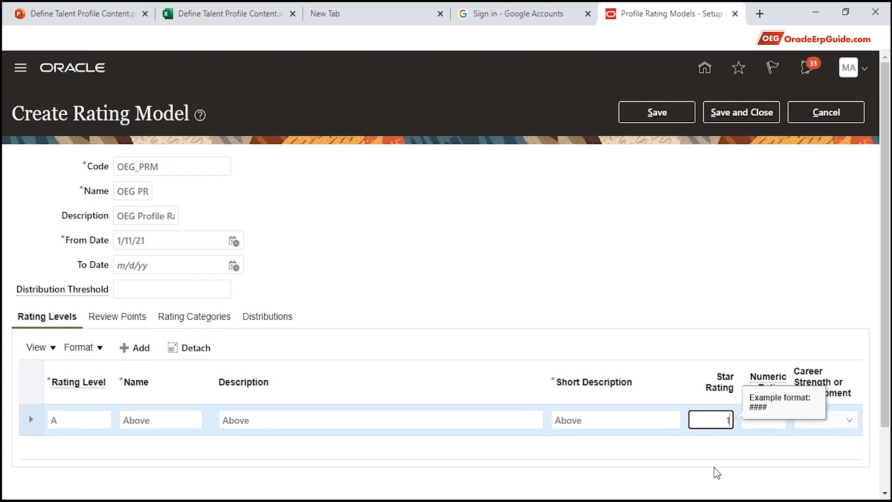
pyautogui.click(757, 420)
pyautogui.write('1')
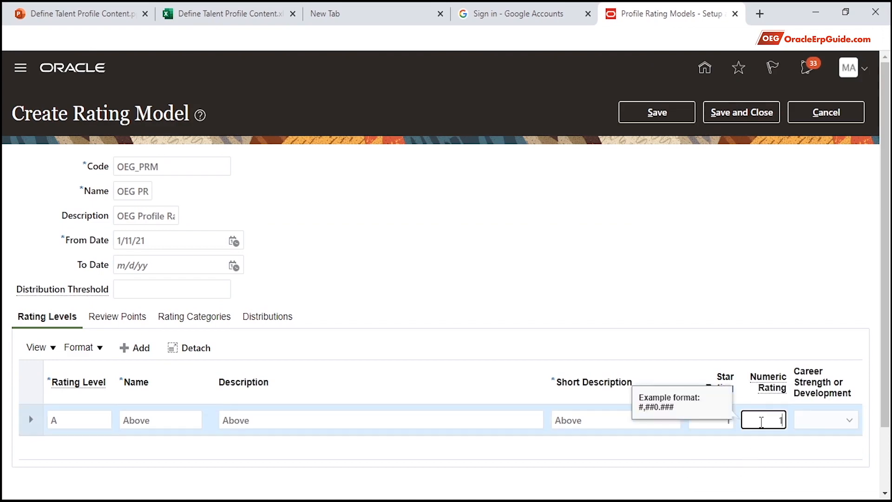
pyautogui.click(648, 257)
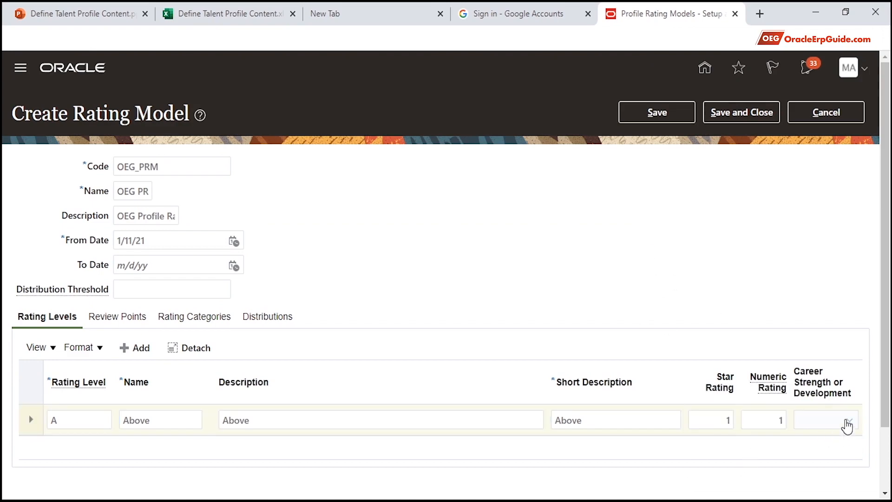
# Examine the Career Strength or Development options for rating level A without choosing one.
pyautogui.click(848, 423)
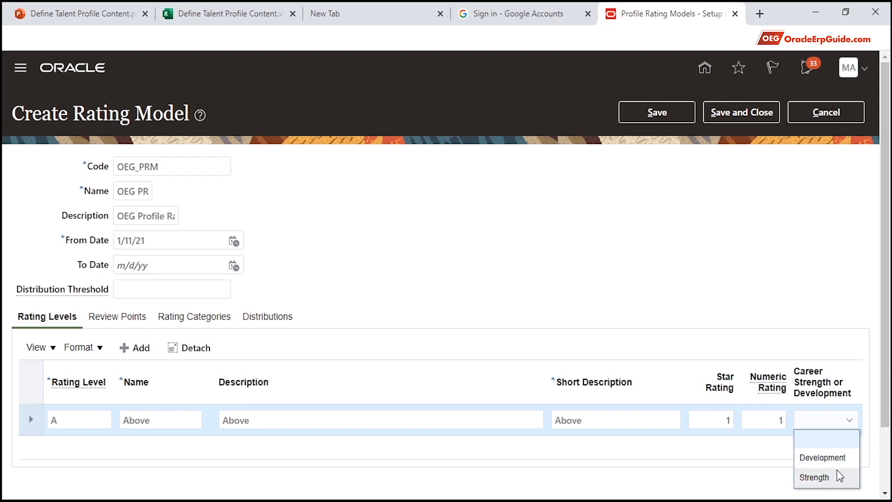
pyautogui.click(704, 460)
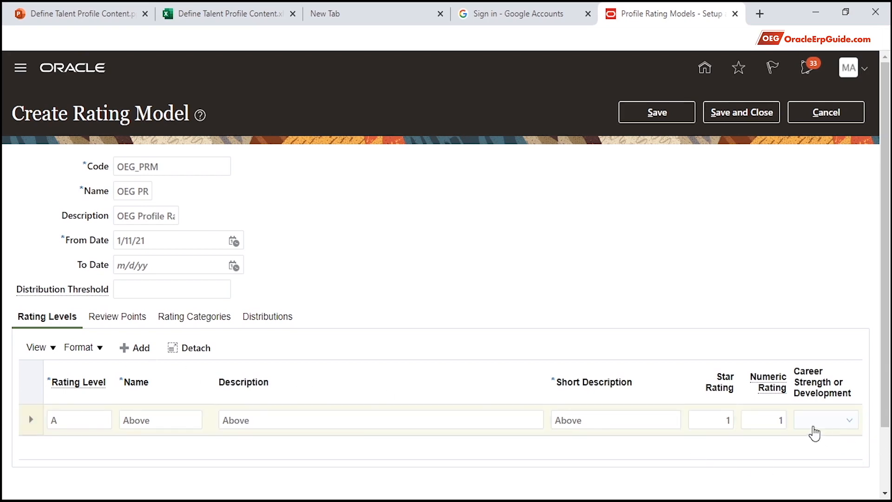
# Add a second rating level row and copy Rating Level B into it from the Excel sheet.
pyautogui.click(136, 348)
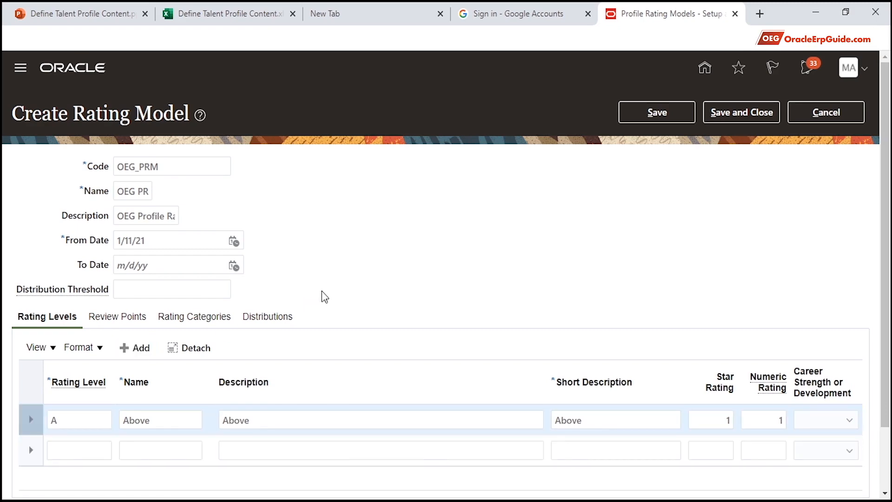
pyautogui.click(196, 18)
pyautogui.click(66, 336)
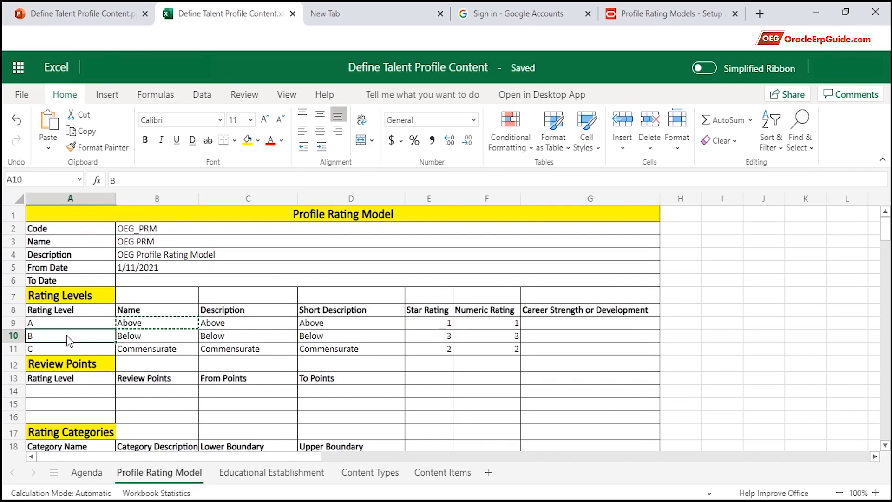
pyautogui.hotkey('ctrl', 'c')
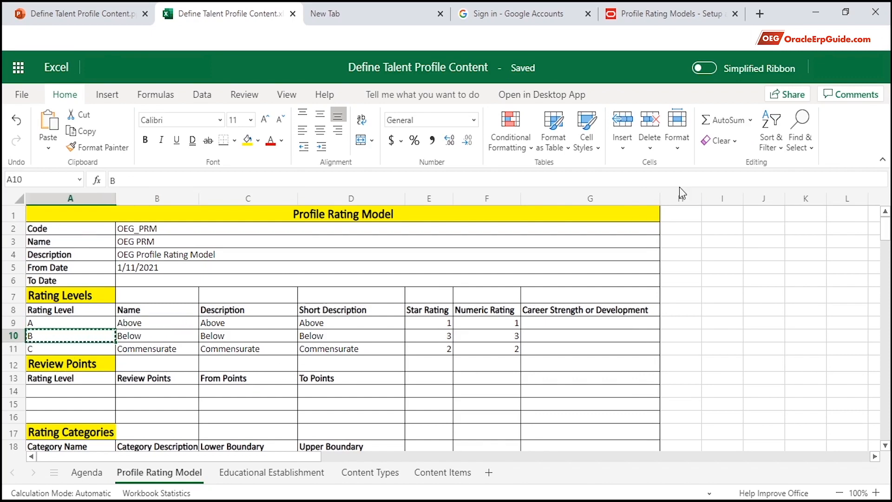
pyautogui.click(675, 10)
pyautogui.click(68, 449)
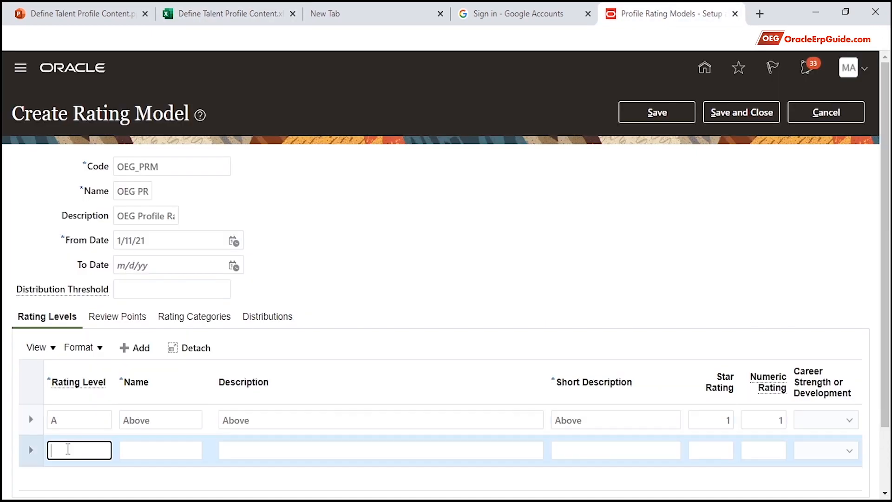
pyautogui.hotkey('ctrl', 'v')
# Enter Below as the Name, Description and Short Description of rating level B.
pyautogui.click(124, 450)
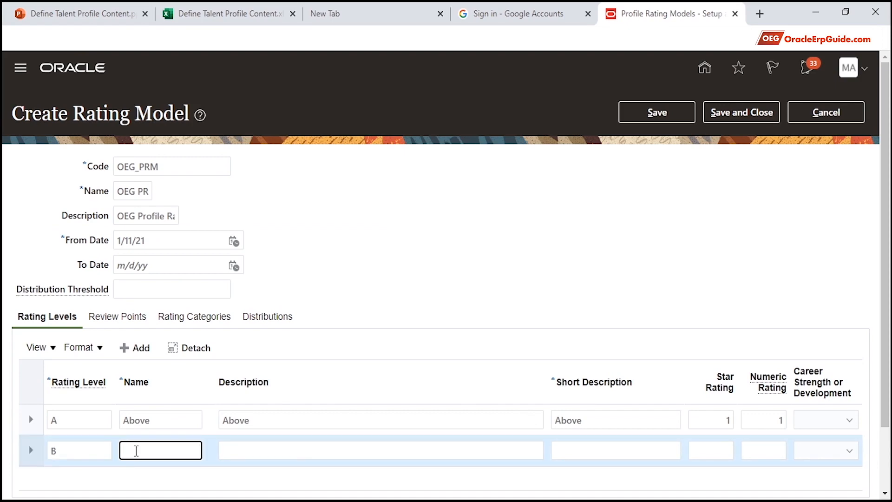
pyautogui.hotkey('ctrl', 'v')
pyautogui.write('elo')
pyautogui.moveTo(153, 451); pyautogui.dragTo(82, 445)
pyautogui.click(255, 453)
pyautogui.hotkey('ctrl', 'v')
pyautogui.click(571, 453)
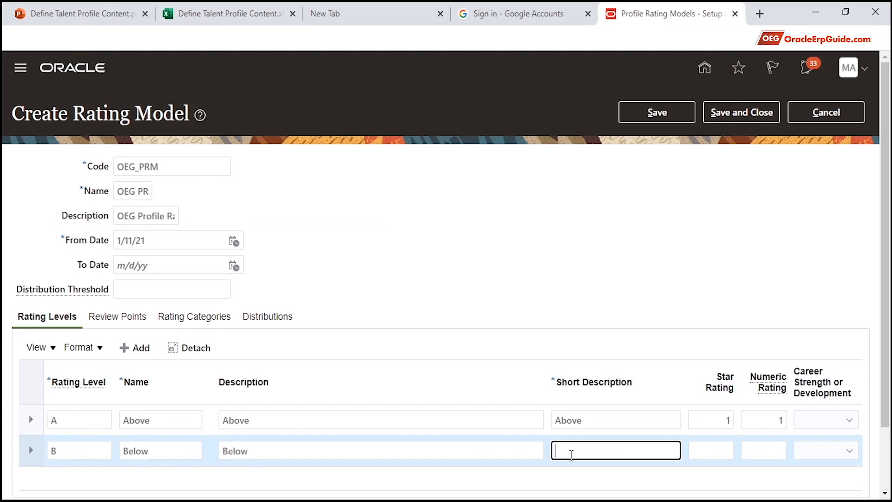
pyautogui.hotkey('ctrl', 'v')
# Set level B's Star Rating and Numeric Rating to 3 and its Career Strength or Development to Development.
pyautogui.click(716, 453)
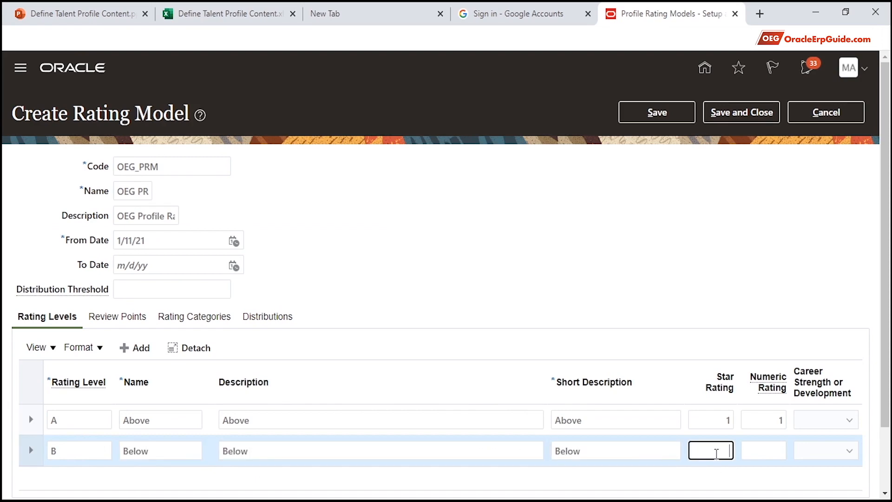
pyautogui.write('3')
pyautogui.press('Tab')
pyautogui.write('3')
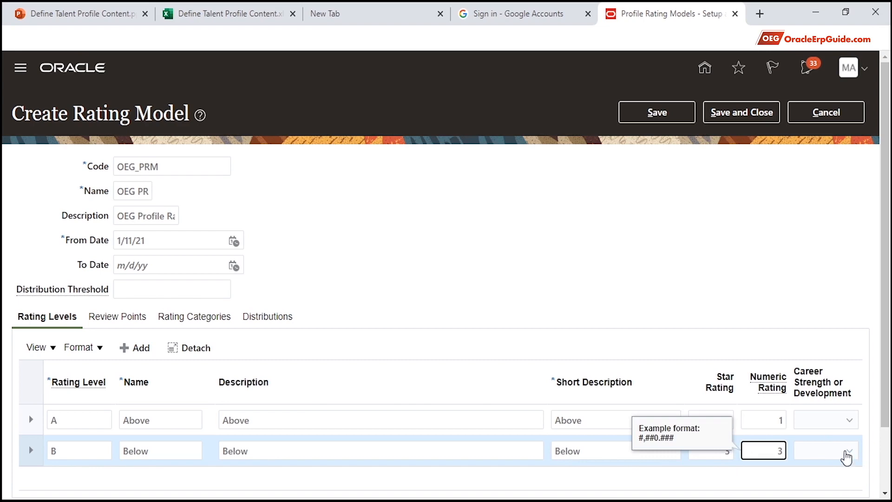
pyautogui.click(846, 454)
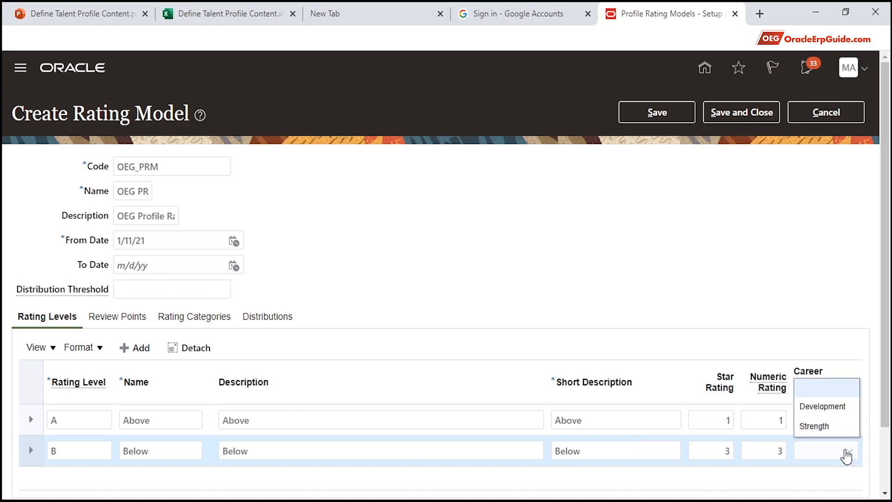
pyautogui.click(833, 407)
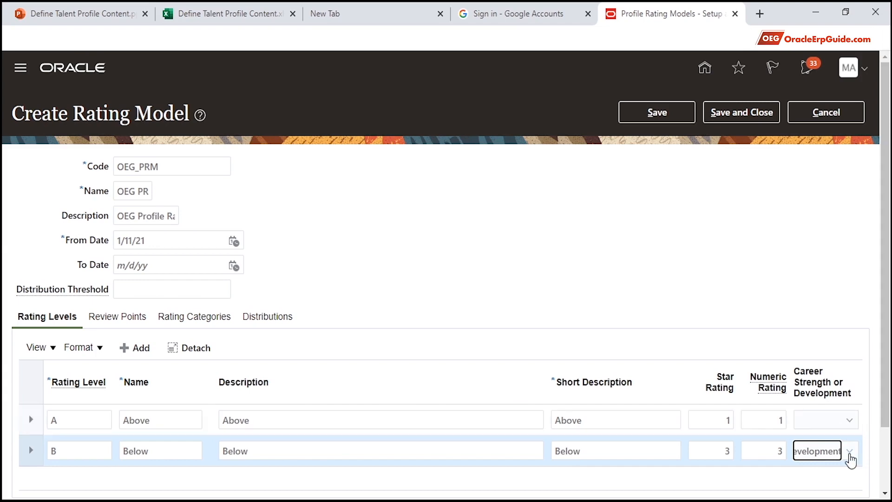
# Add a third rating level row and copy Rating Level C into it from the Excel sheet.
pyautogui.click(135, 351)
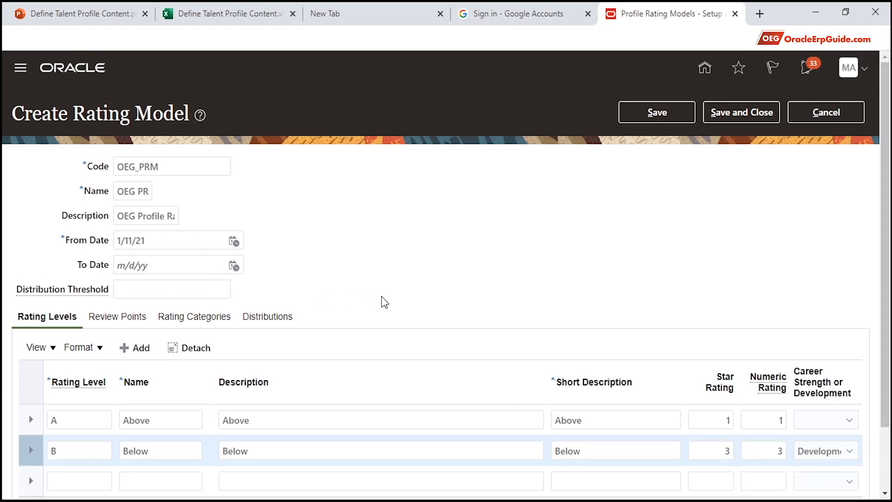
pyautogui.click(233, 15)
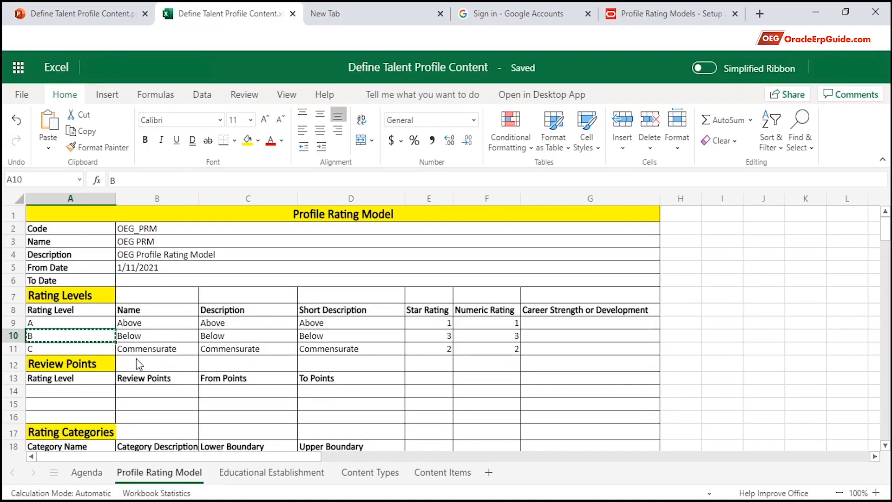
pyautogui.click(99, 352)
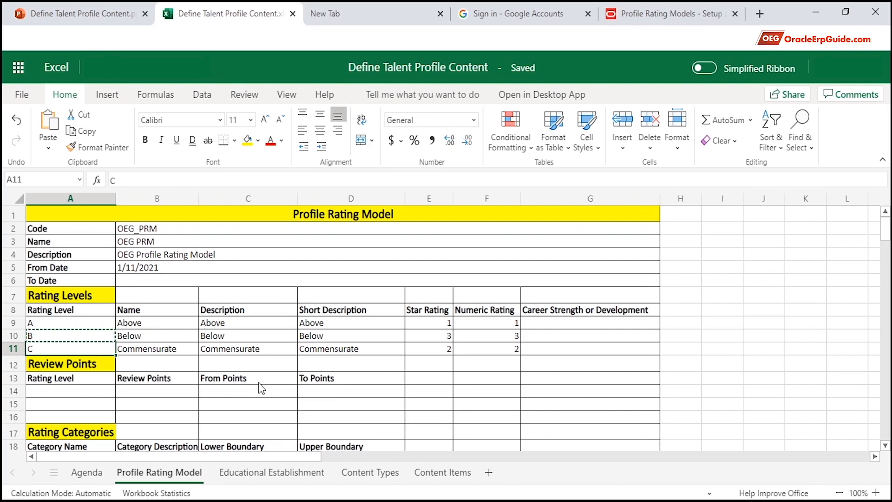
pyautogui.hotkey('ctrl', 'c')
pyautogui.click(669, 14)
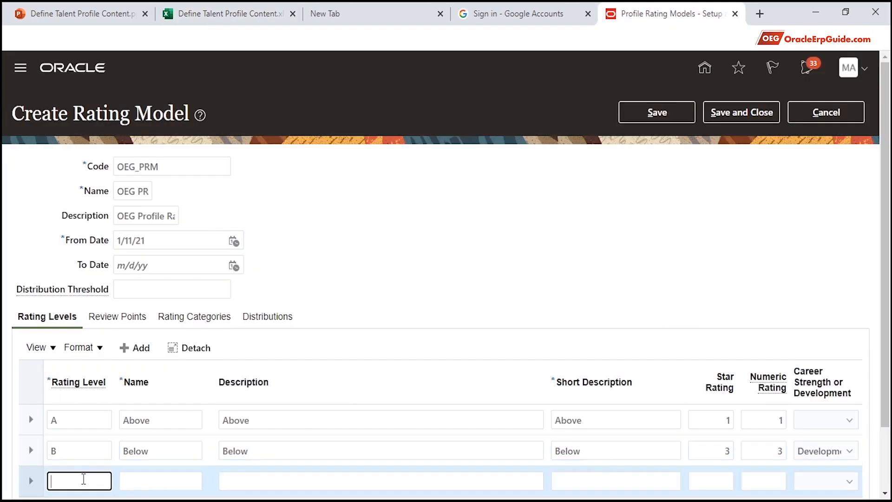
pyautogui.hotkey('ctrl', 'v')
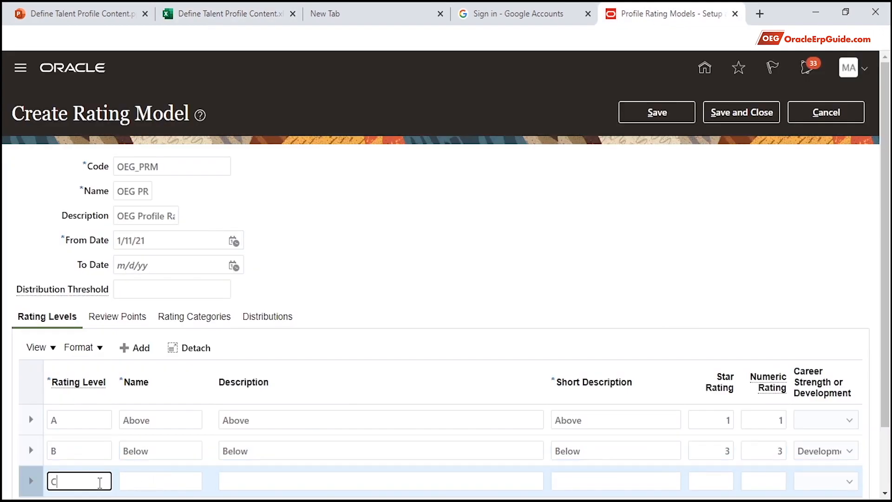
# Enter Commensurate as the Name, Description and Short Description of rating level C.
pyautogui.click(152, 480)
pyautogui.write('Commensurate')
pyautogui.press('Tab')
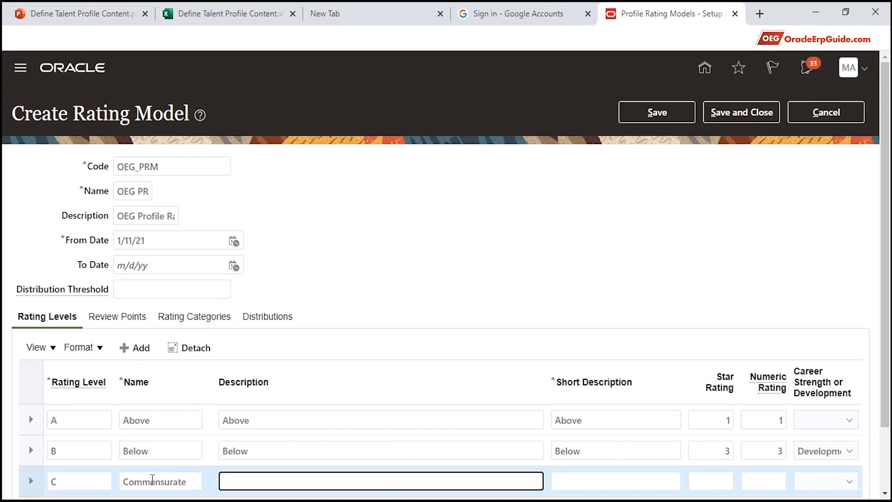
pyautogui.hotkey('shift', 'Tab')
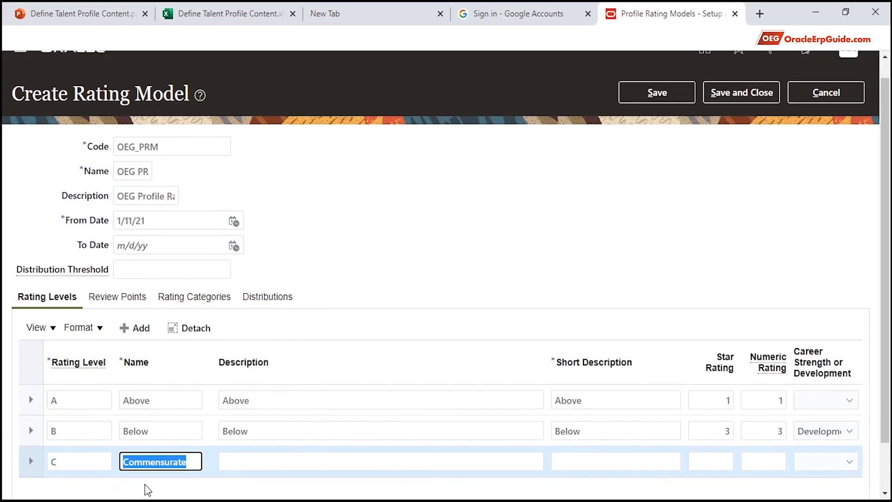
pyautogui.hotkey('ctrl', 'c')
pyautogui.click(247, 462)
pyautogui.hotkey('ctrl', 'v')
pyautogui.click(588, 458)
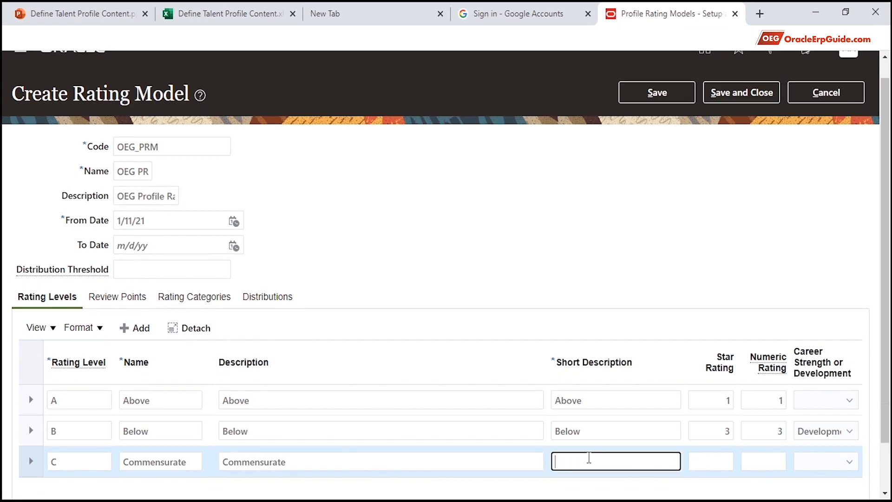
pyautogui.hotkey('ctrl', 'v')
# Set level C's Star Rating and Numeric Rating to 2 and its Career Strength or Development to Strength.
pyautogui.click(726, 459)
pyautogui.write('2')
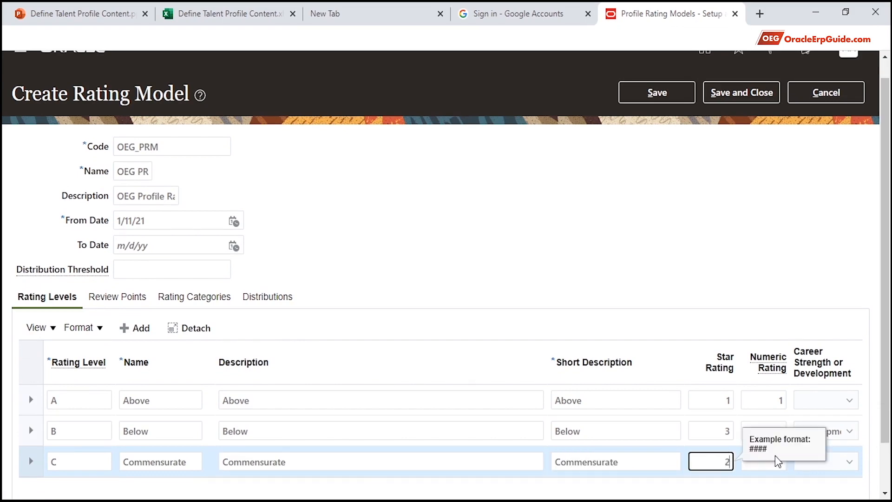
pyautogui.click(769, 461)
pyautogui.write('2')
pyautogui.click(820, 463)
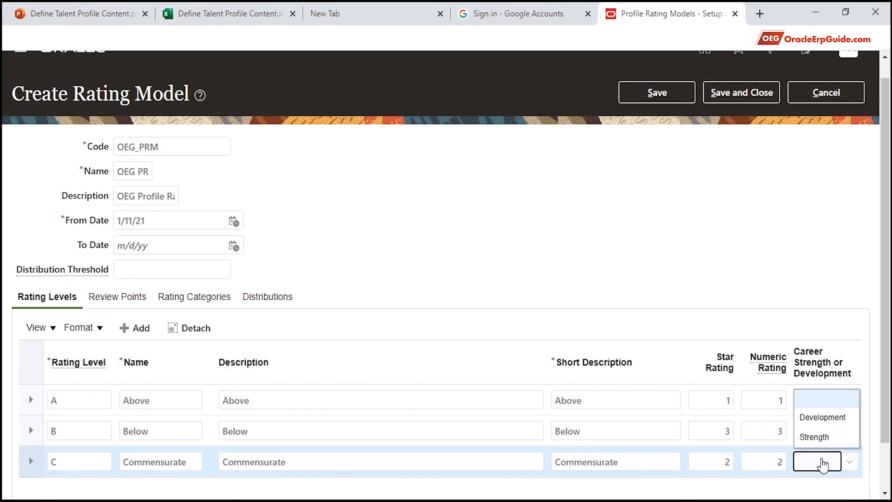
pyautogui.click(822, 441)
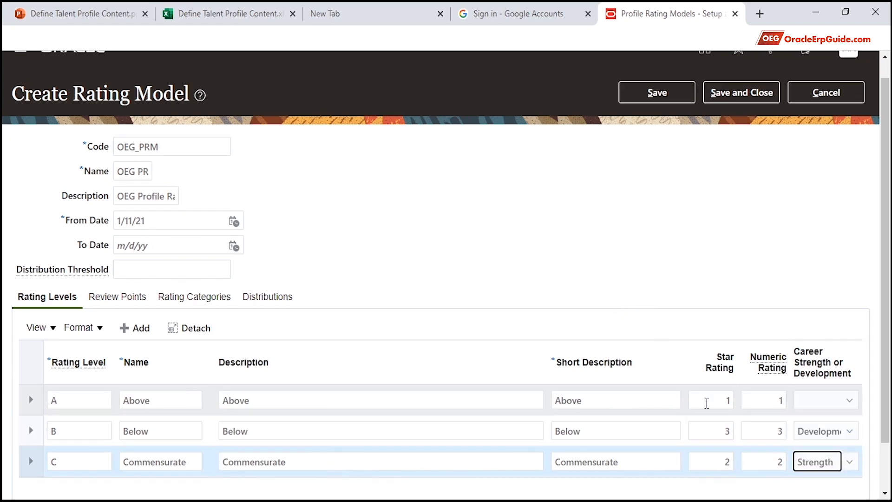
# In the model's Review Points, set the points range of level A from 90 to 100.
pyautogui.click(131, 299)
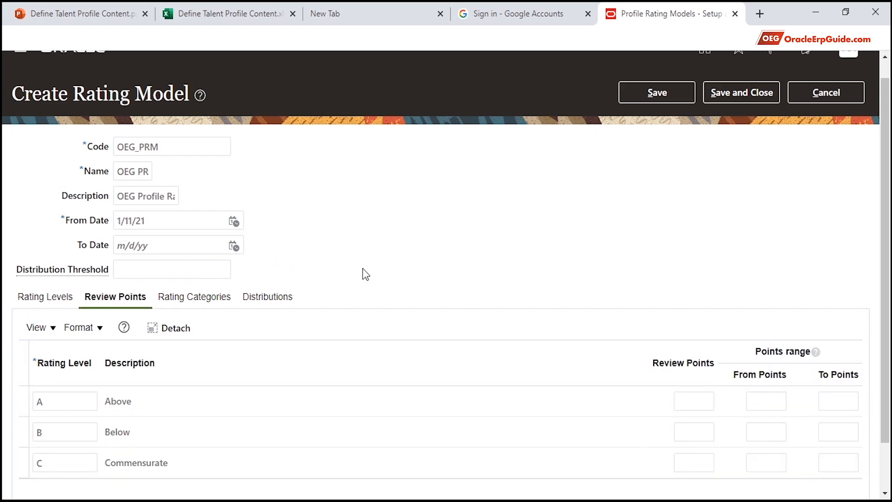
pyautogui.scroll(-1, 363, 271)
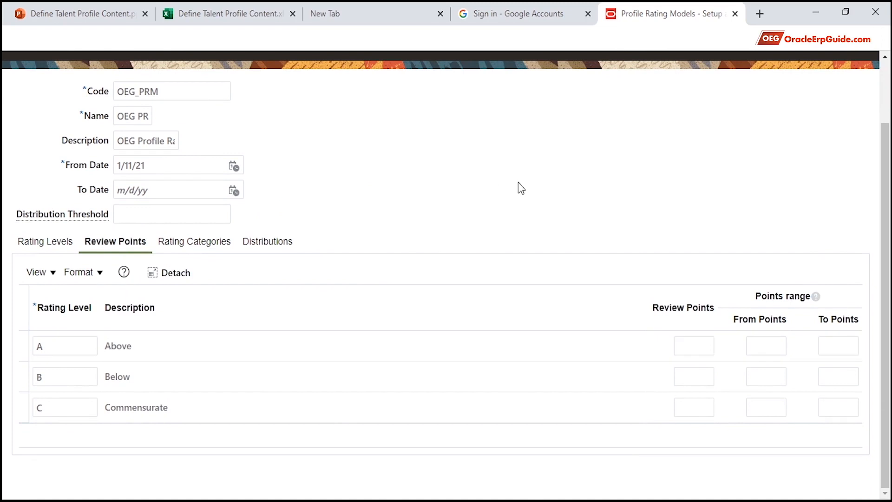
pyautogui.scroll(1, 521, 197)
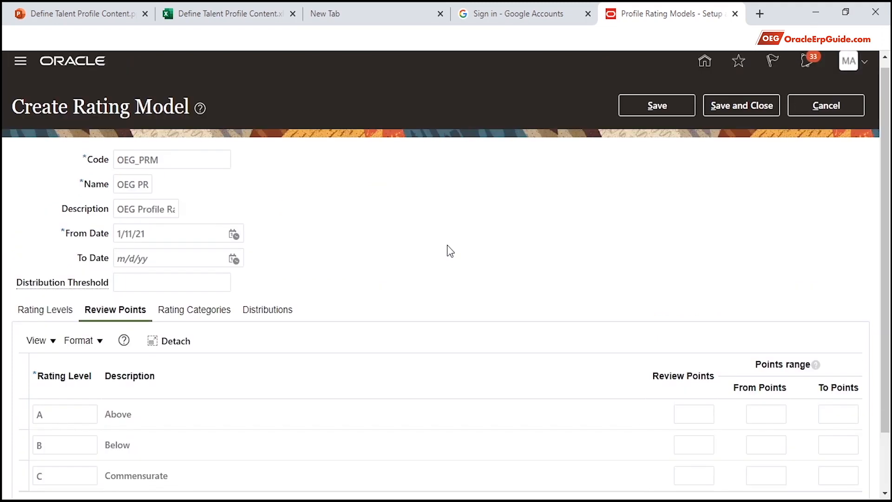
pyautogui.click(764, 415)
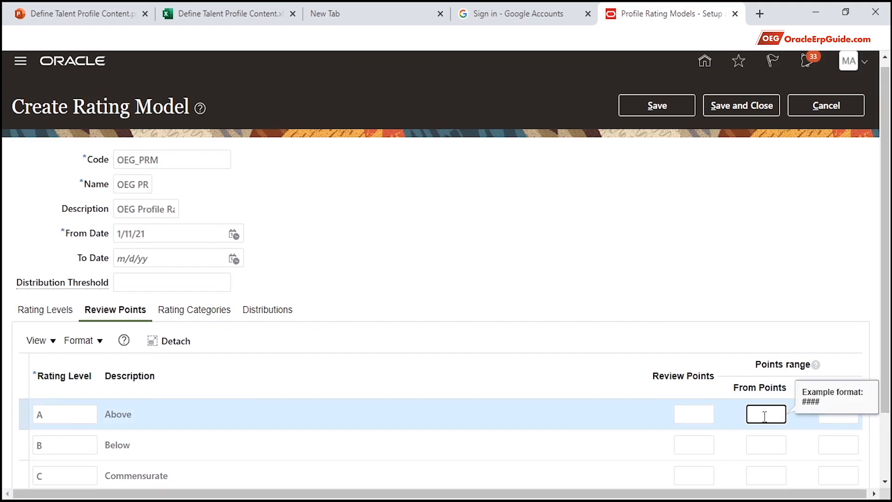
pyautogui.write('90')
pyautogui.press('Tab')
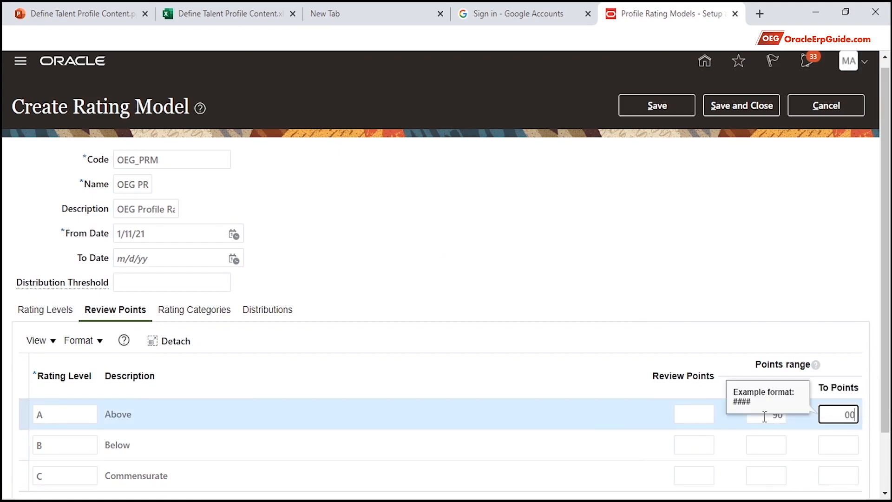
pyautogui.write('00')
pyautogui.press('BackSpace')
pyautogui.write('1')
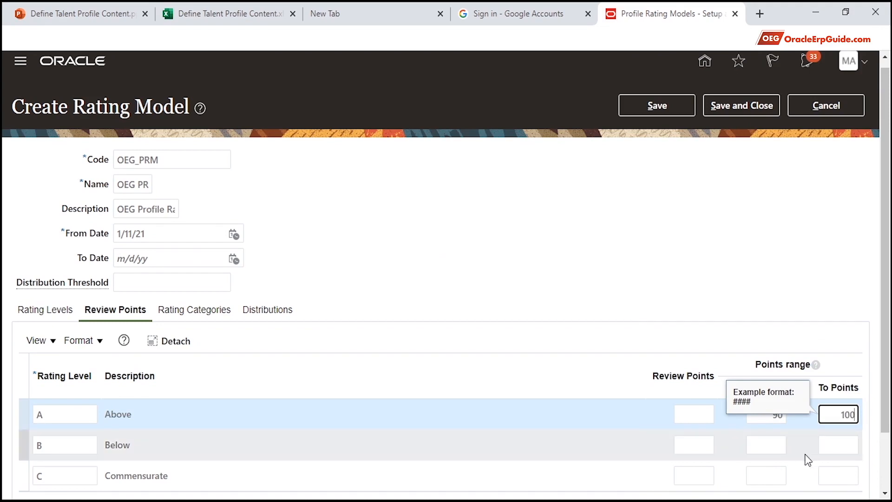
# Set level B's points range with From Points 70 and To Points 0.
pyautogui.click(778, 442)
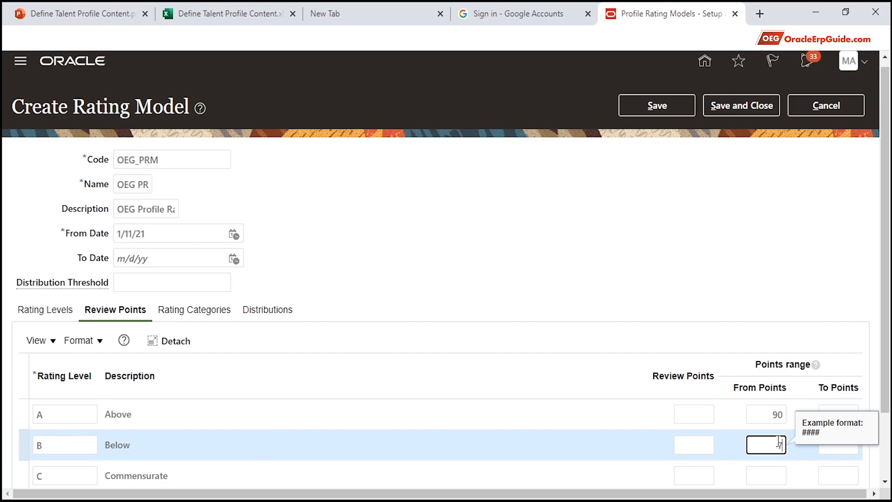
pyautogui.click(842, 448)
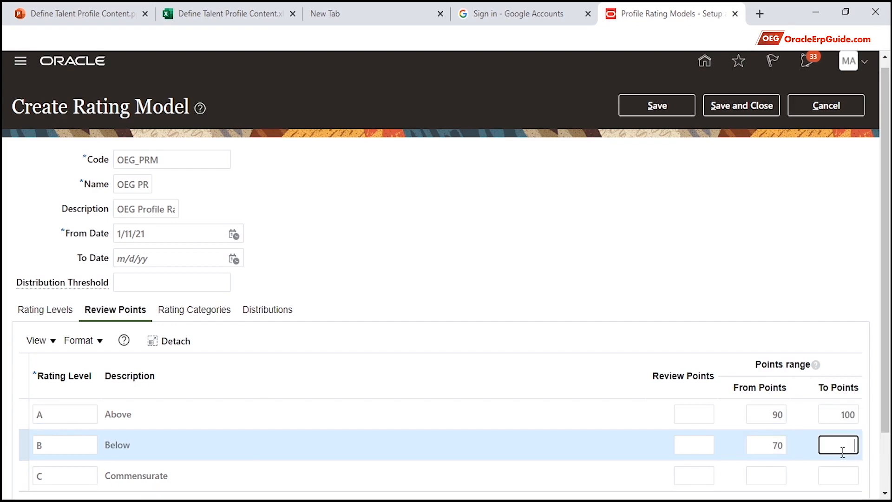
pyautogui.click(703, 252)
# Set level C's points range from 71 to 89 and save the rating model.
pyautogui.scroll(-2, 721, 307)
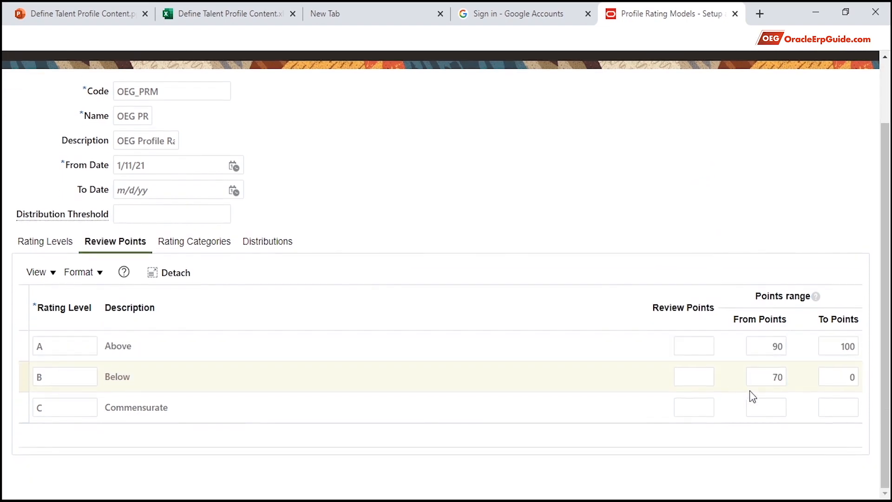
pyautogui.click(777, 408)
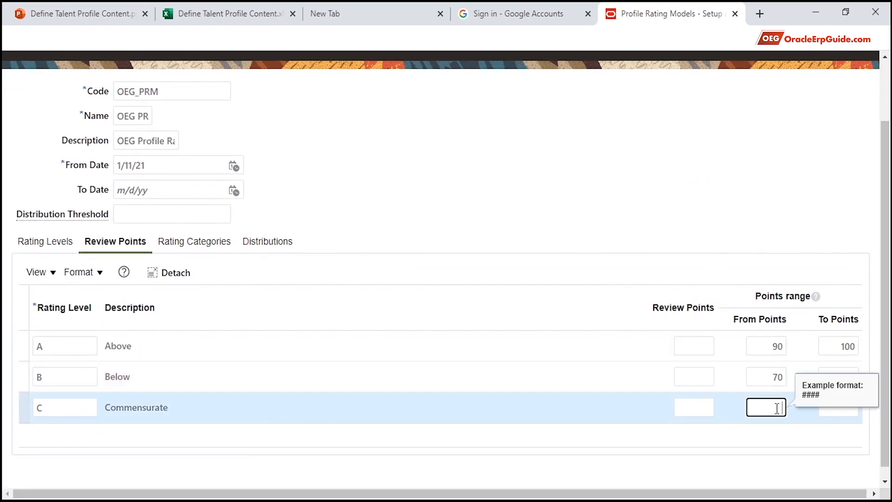
pyautogui.click(848, 408)
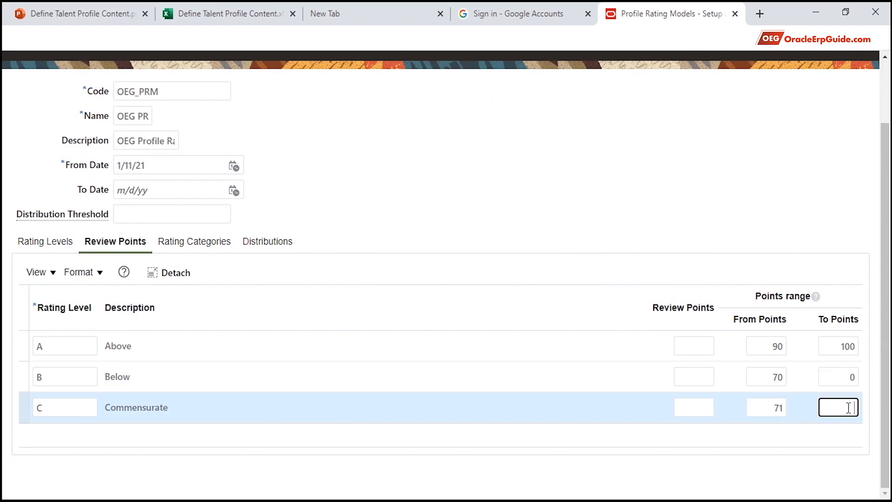
pyautogui.write('890')
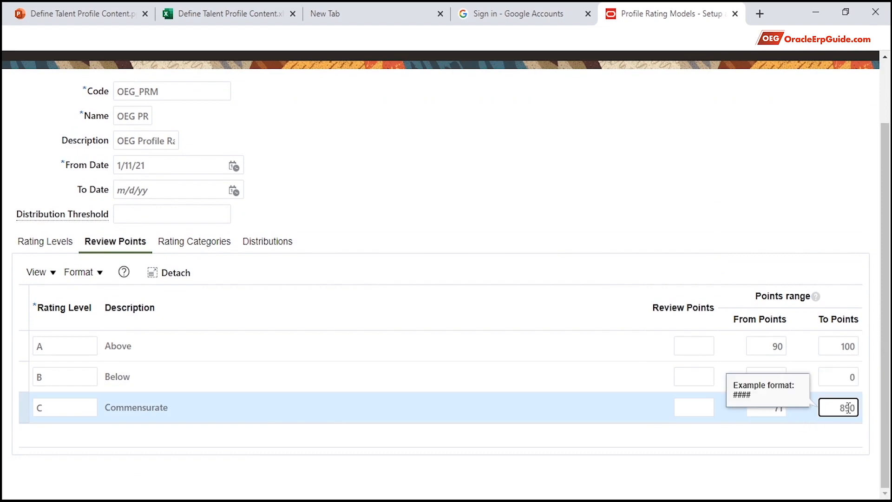
pyautogui.press('BackSpace')
pyautogui.click(744, 157)
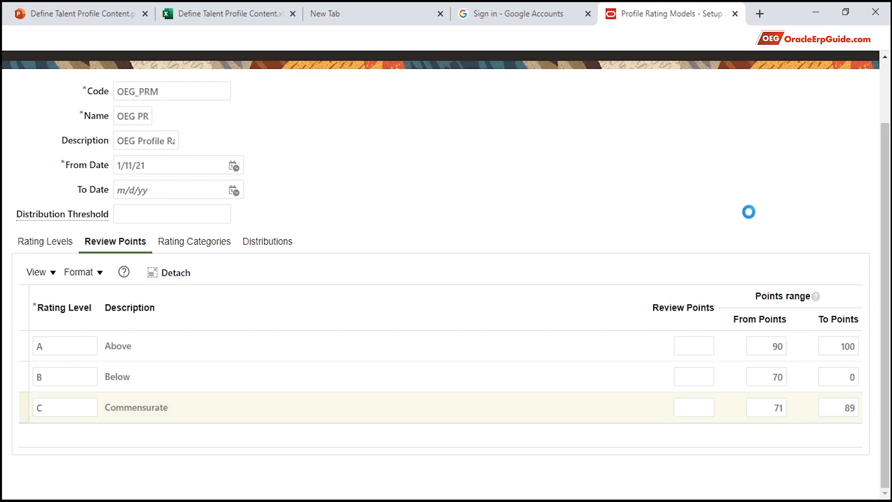
pyautogui.scroll(2, 749, 212)
pyautogui.click(670, 111)
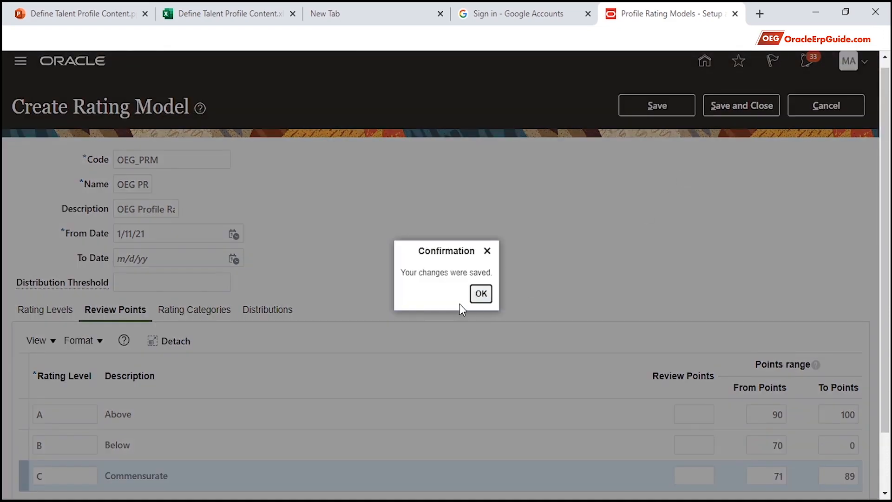
# Check the model's Rating Categories, and save and close the rating model.
pyautogui.click(480, 293)
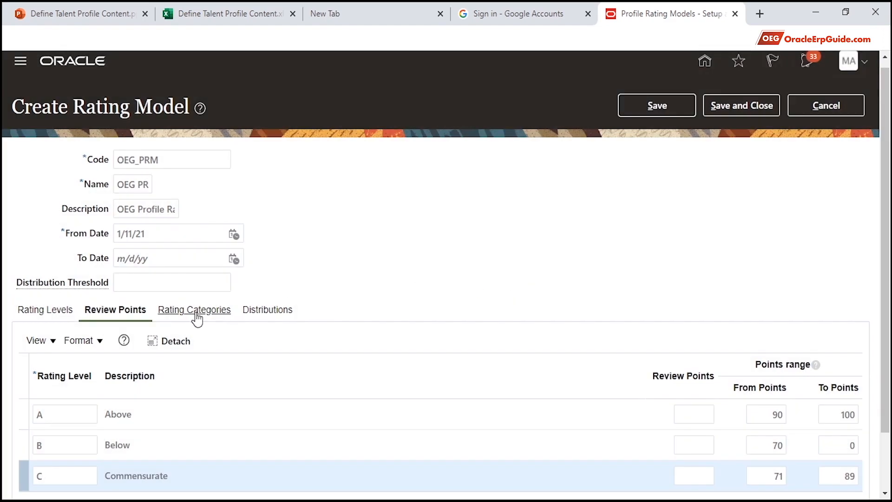
pyautogui.click(197, 319)
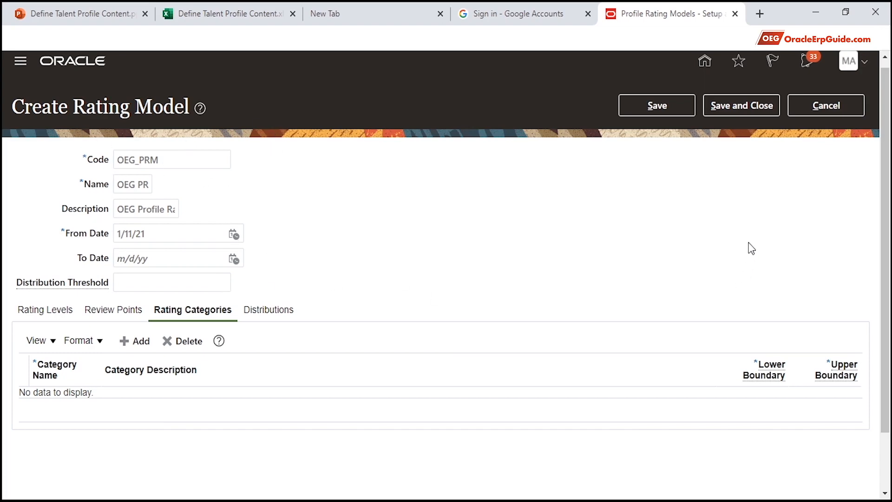
pyautogui.click(748, 107)
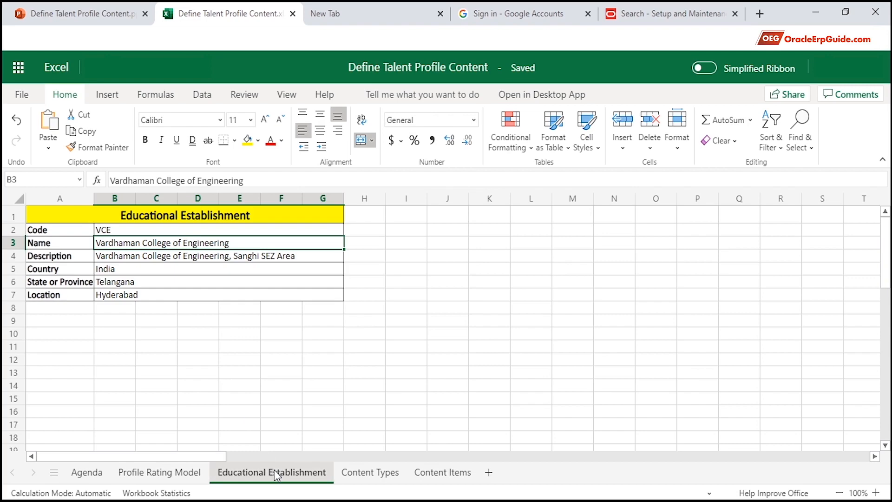
# Start a new educational establishment in Oracle's Educational Establishments task and copy its code VCE from the Excel sheet.
pyautogui.click(650, 19)
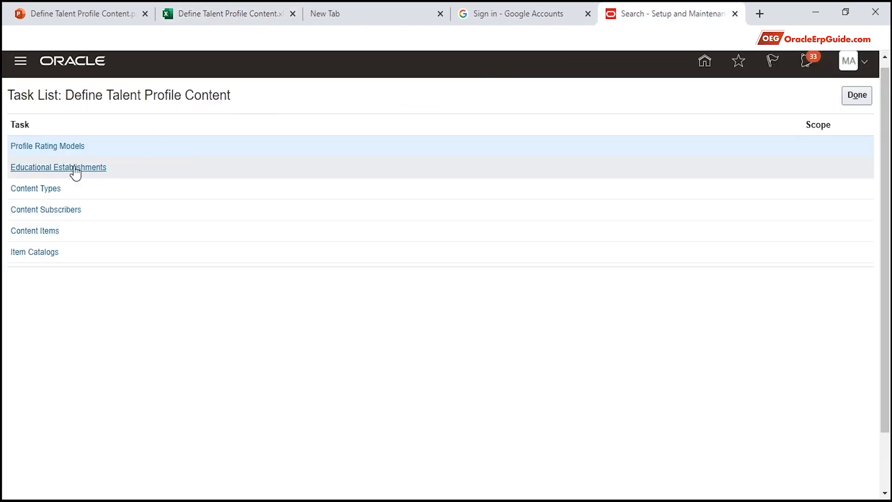
pyautogui.click(63, 175)
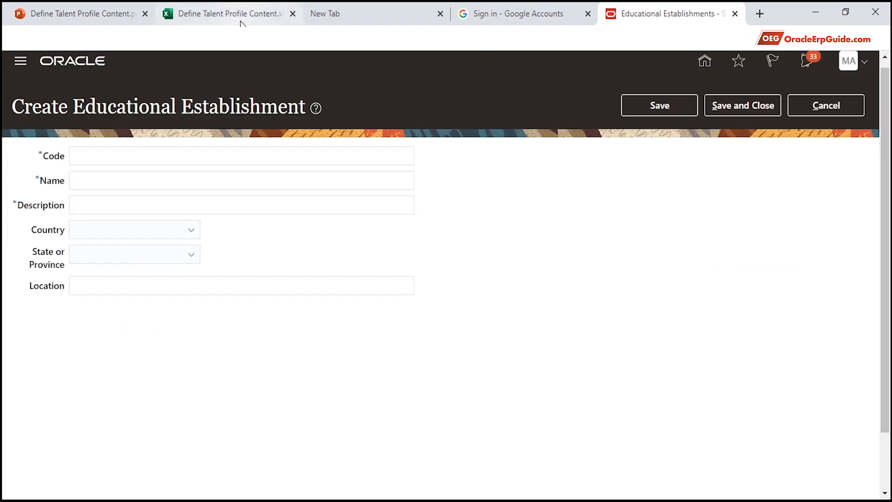
pyautogui.click(227, 14)
pyautogui.click(146, 231)
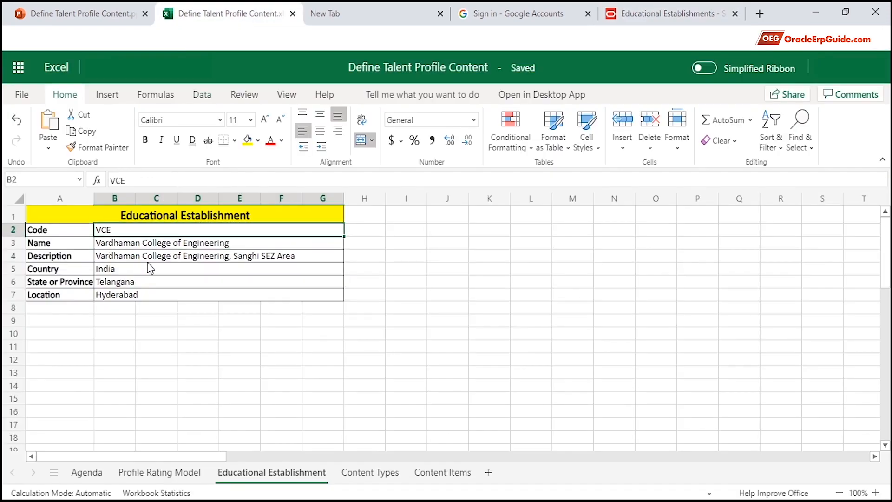
pyautogui.hotkey('ctrl', 'c')
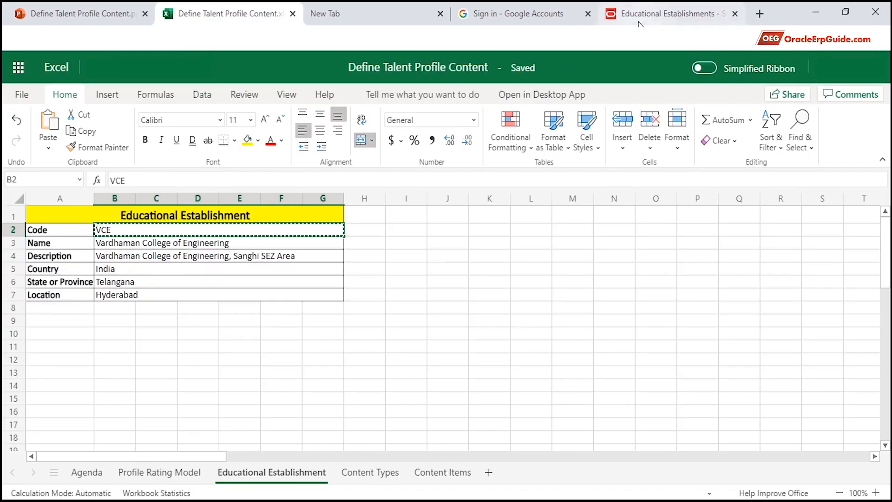
pyautogui.click(669, 14)
pyautogui.click(196, 157)
pyautogui.hotkey('ctrl', 'v')
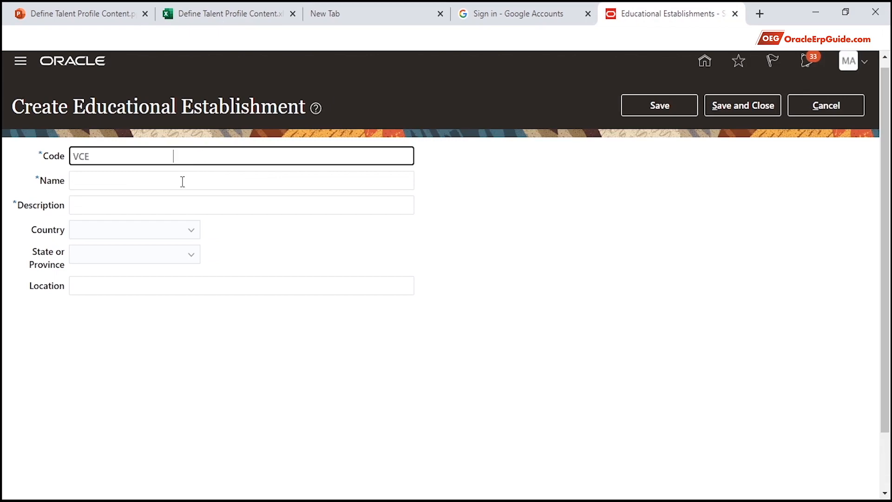
# Copy the name Vardhaman College of Engineering from the Excel sheet into the establishment's Name in Oracle.
pyautogui.click(182, 181)
pyautogui.click(235, 23)
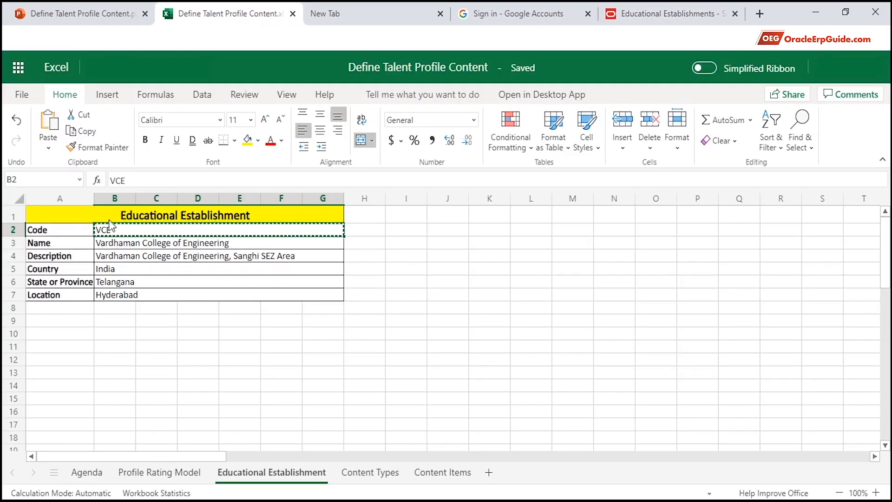
pyautogui.click(121, 242)
pyautogui.hotkey('ctrl', 'c')
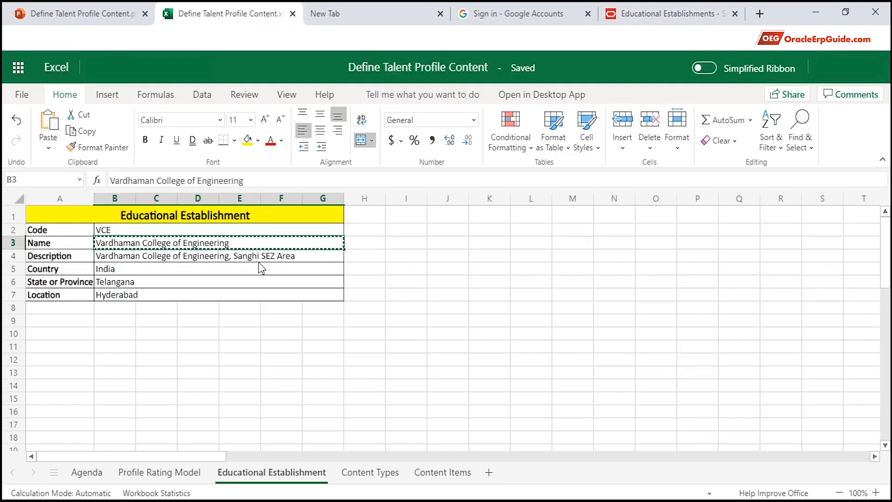
pyautogui.click(663, 15)
pyautogui.hotkey('ctrl', 'v')
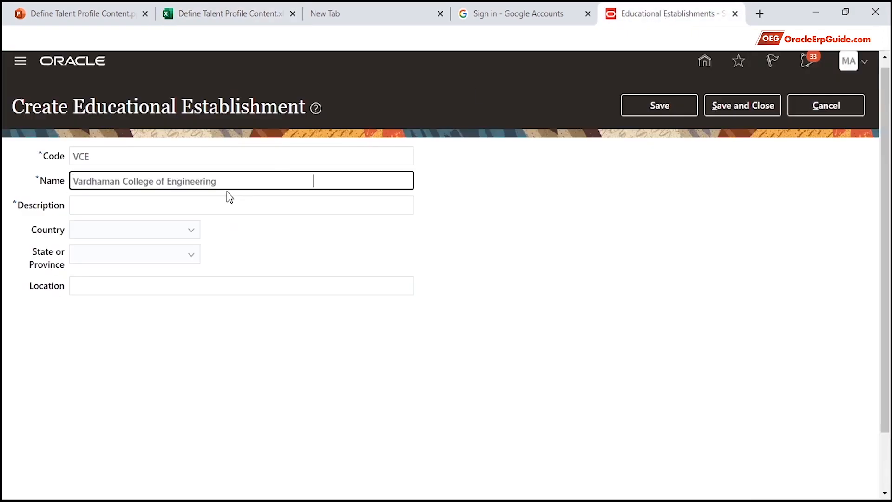
# Copy the description Vardhaman College of Engineering, Sanghi SEZ Area from the Excel sheet into the establishment's Description in Oracle.
pyautogui.click(232, 9)
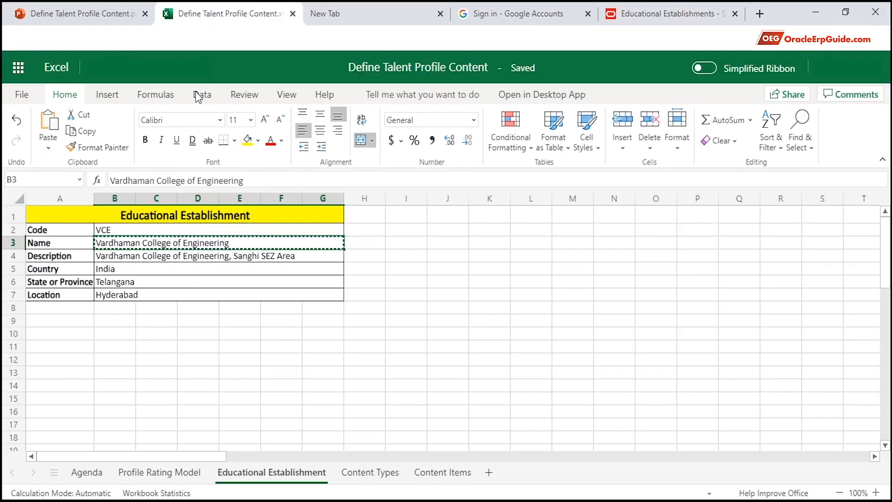
pyautogui.click(122, 257)
pyautogui.hotkey('ctrl', 'c')
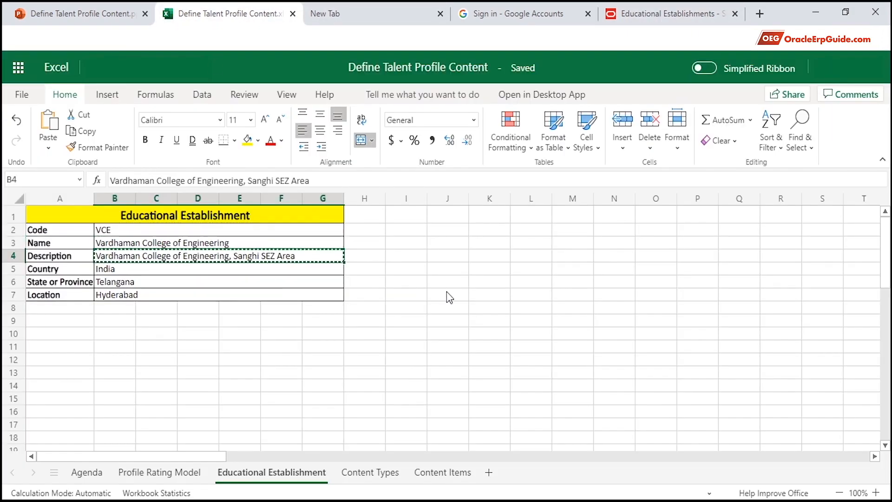
pyautogui.click(664, 14)
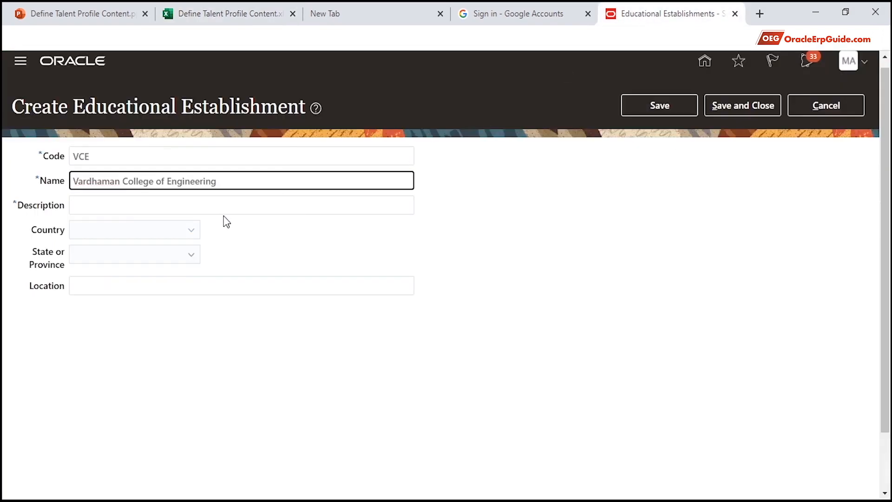
pyautogui.click(240, 202)
pyautogui.hotkey('ctrl', 'v')
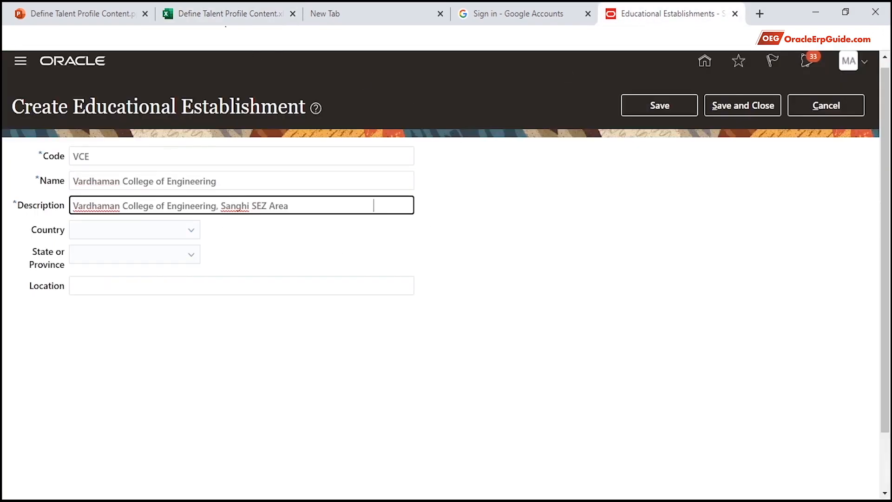
# Look up the country in the Excel sheet and set the establishment's Country to India in Oracle.
pyautogui.click(228, 14)
pyautogui.click(199, 271)
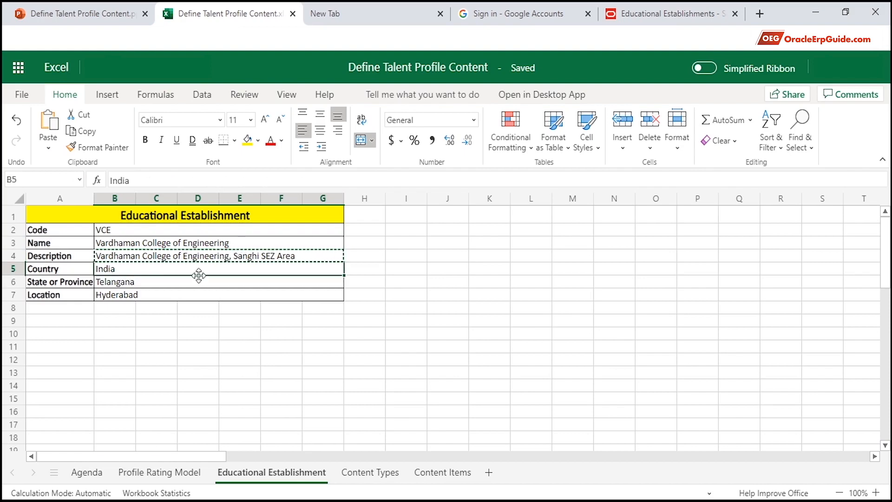
pyautogui.hotkey('ctrl', 'c')
pyautogui.click(650, 15)
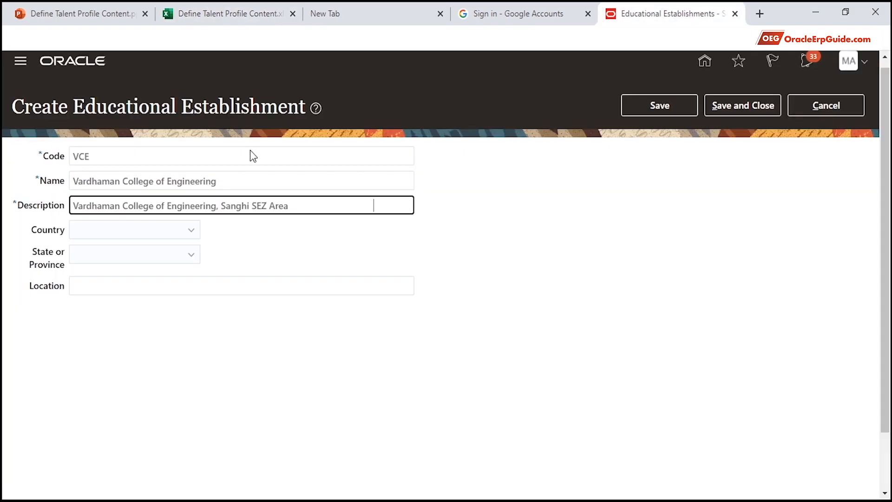
pyautogui.click(113, 232)
pyautogui.scroll(-4, 110, 336)
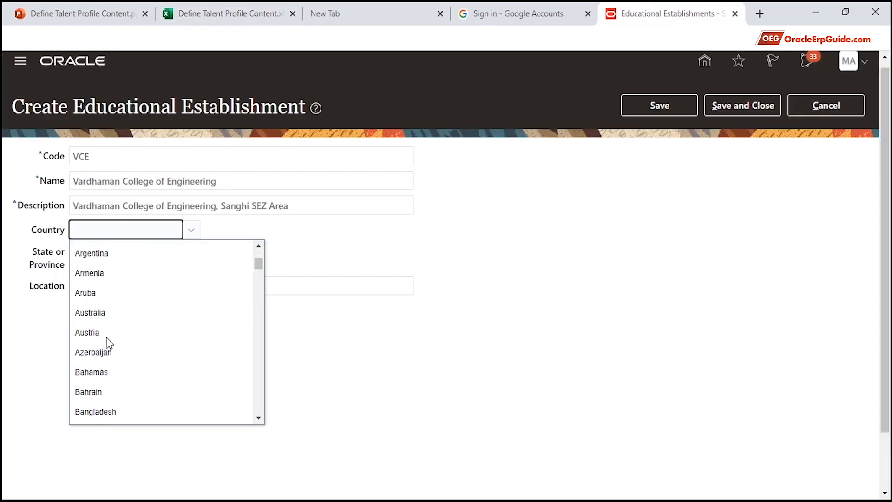
pyautogui.scroll(-20, 106, 338)
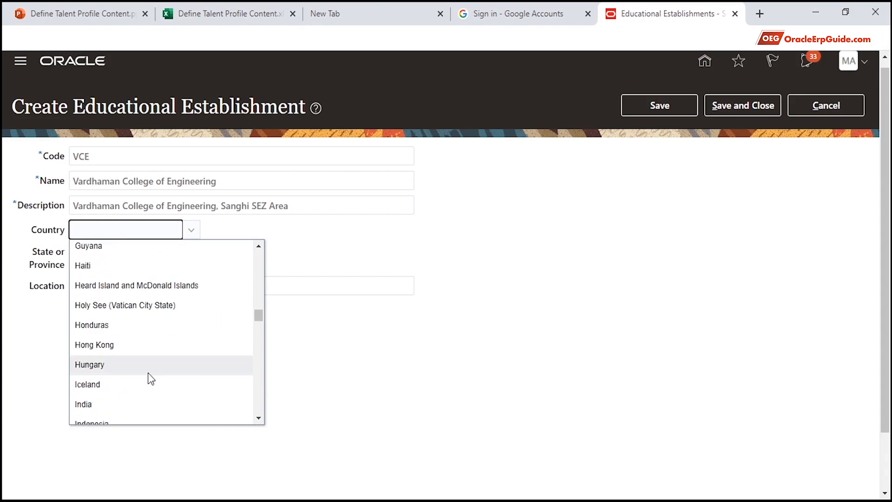
pyautogui.click(133, 403)
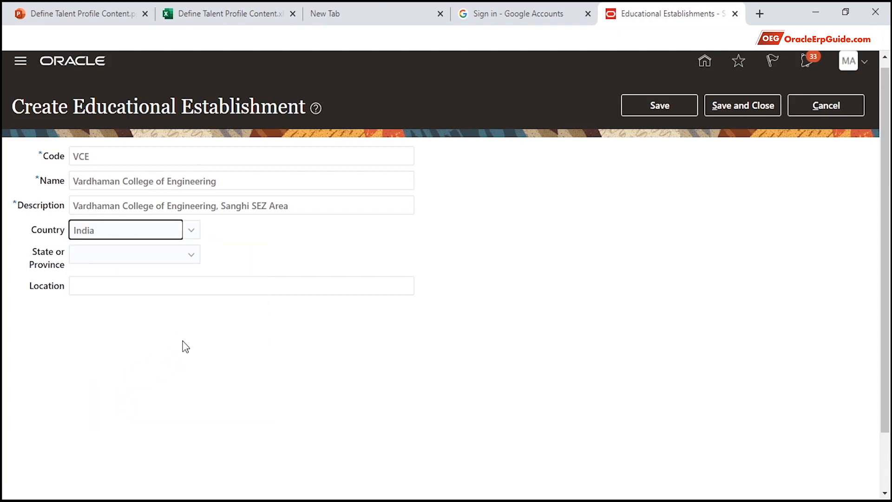
# Leave State or Province blank, set the Location to Hyderabad, and save and close the educational establishment.
pyautogui.click(180, 257)
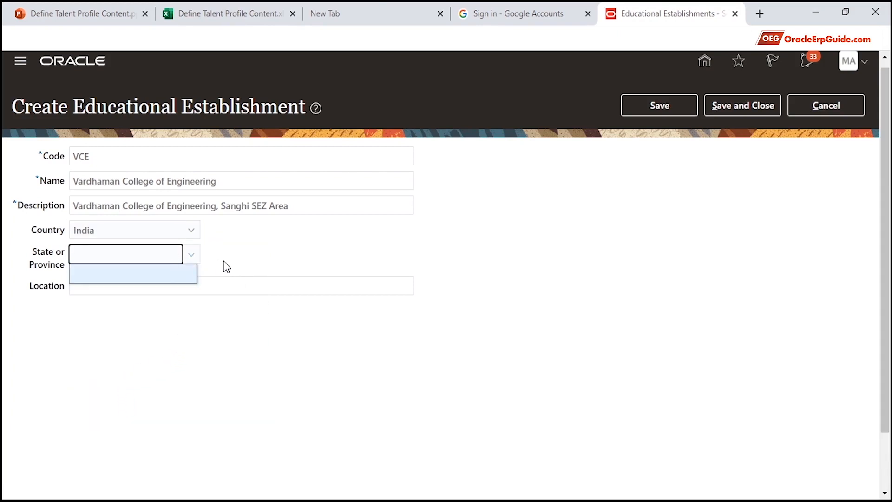
pyautogui.click(167, 285)
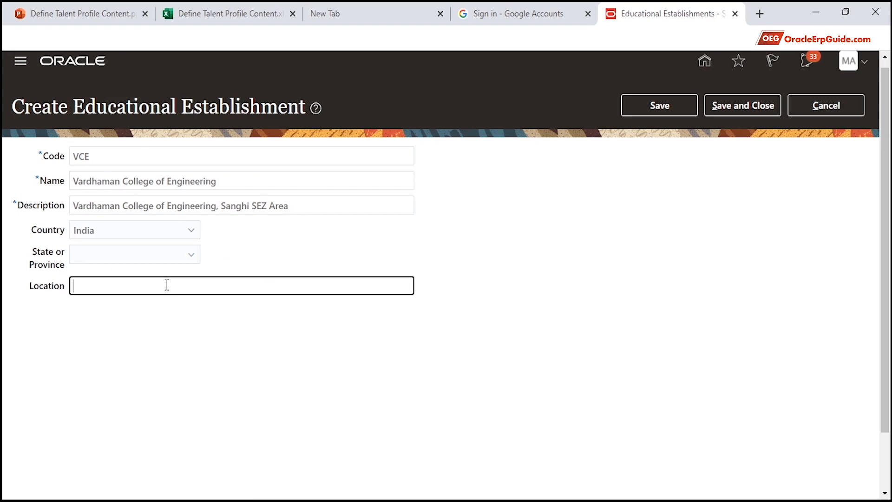
pyautogui.write('Hyderabad')
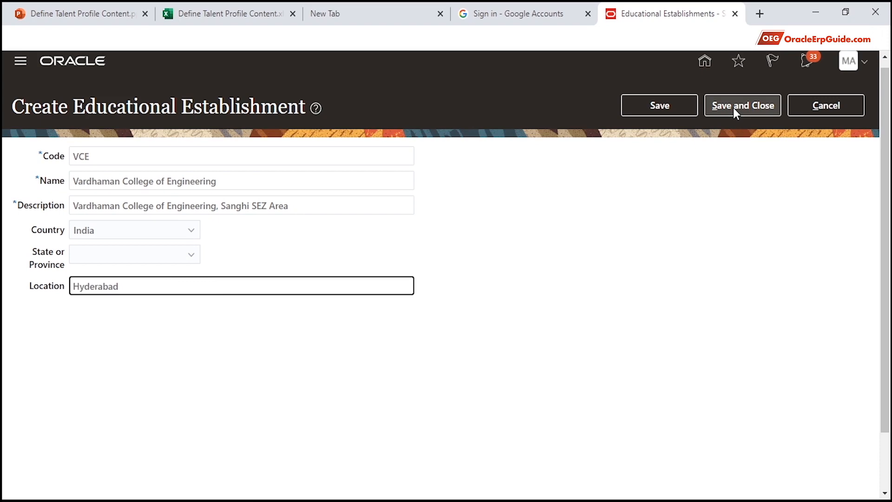
pyautogui.click(733, 107)
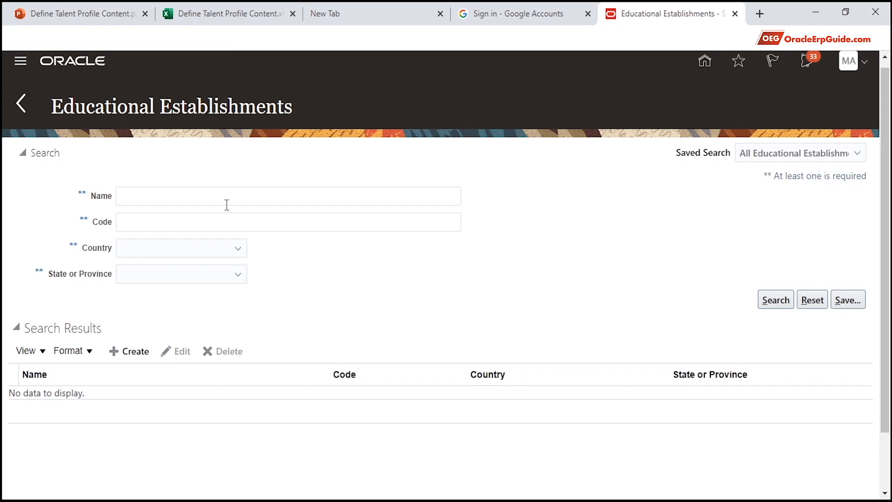
# Search the educational establishments for the code VCE.
pyautogui.click(168, 218)
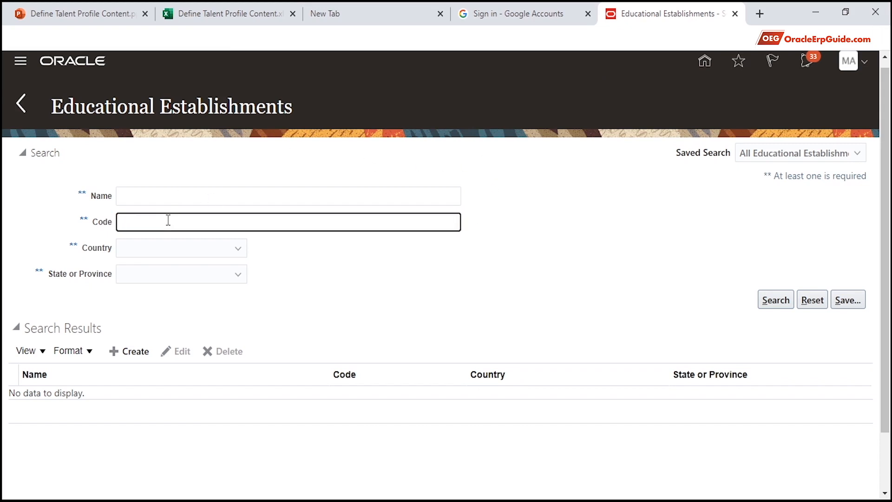
pyautogui.write('VCE')
pyautogui.click(776, 300)
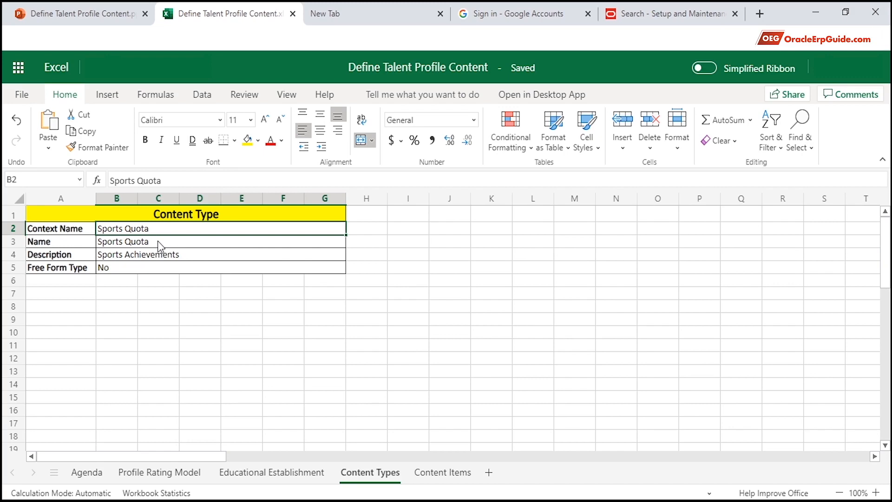
# Switch to Oracle, open the Content Types task and start creating a content type.
pyautogui.click(665, 13)
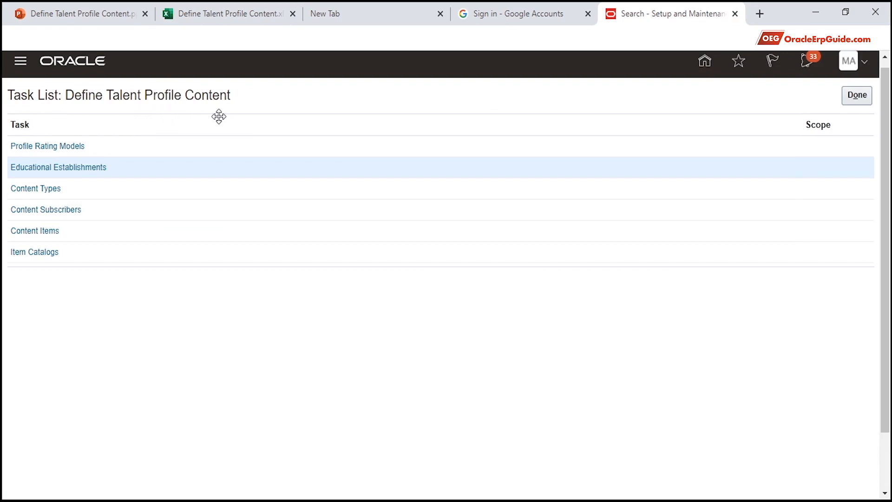
pyautogui.click(46, 195)
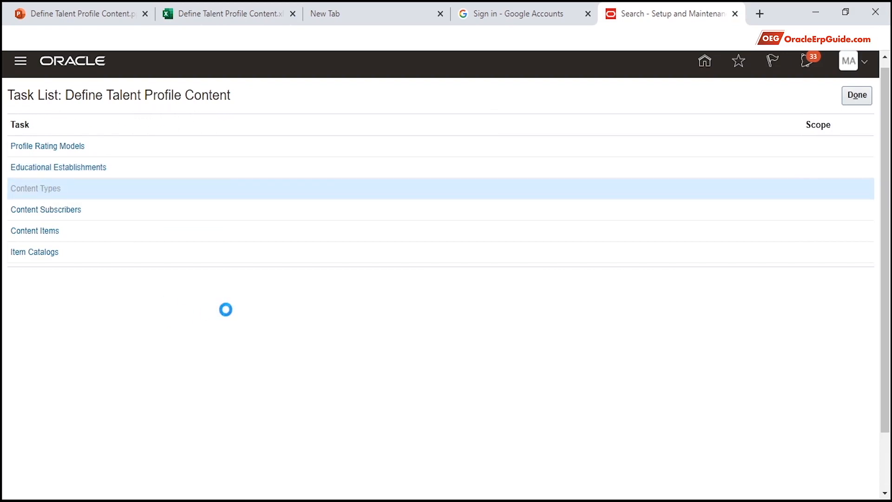
pyautogui.click(130, 319)
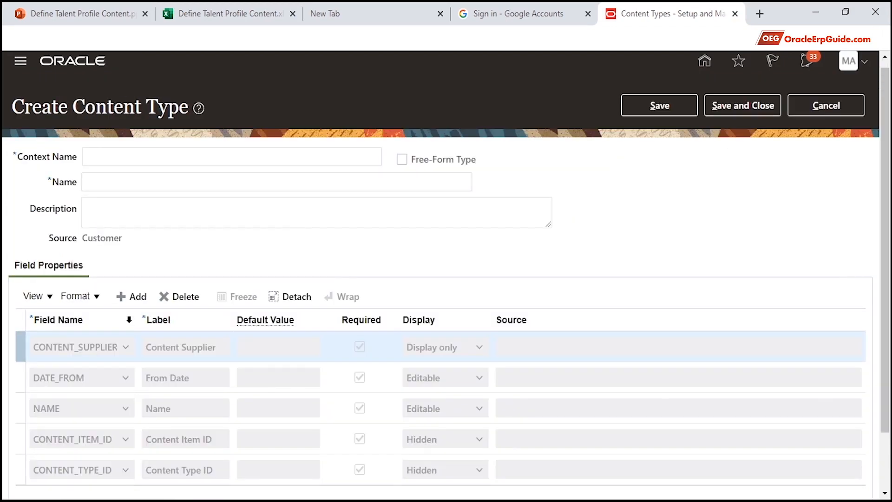
# Copy the context name Sports Quota from the Excel sheet into the new content type's Context Name.
pyautogui.click(143, 157)
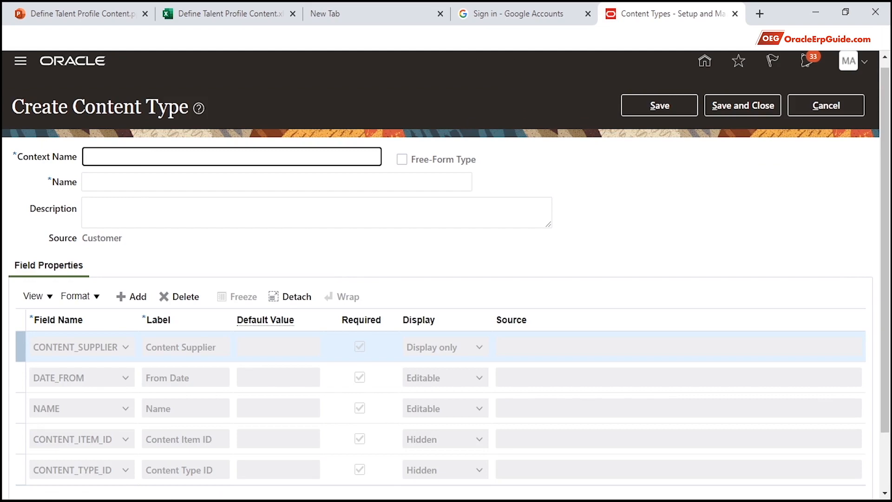
pyautogui.click(227, 14)
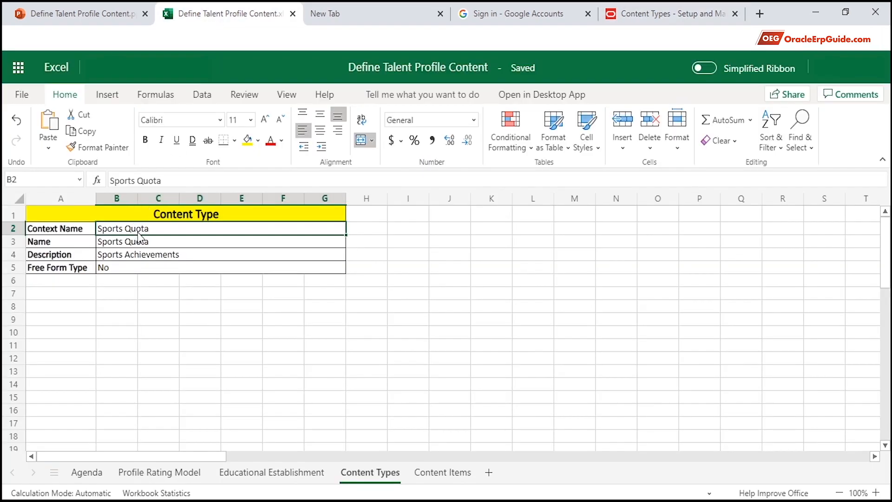
pyautogui.hotkey('ctrl', 'c')
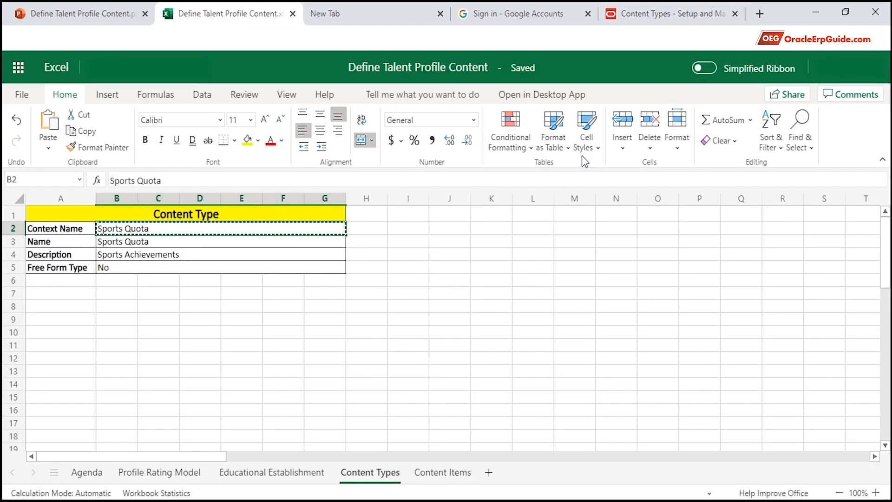
pyautogui.click(669, 14)
pyautogui.hotkey('ctrl', 'v')
pyautogui.press('Tab')
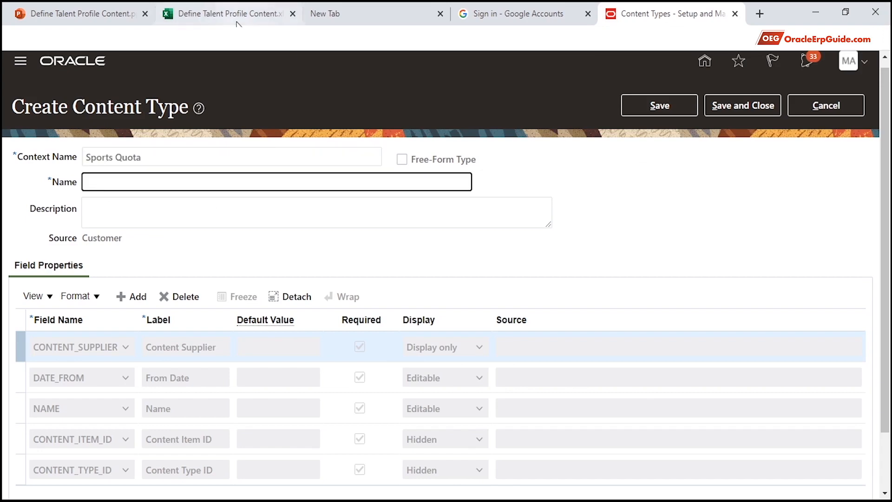
# Copy the name Sports Quota from the Excel sheet into the new content type's Name in Oracle.
pyautogui.click(228, 13)
pyautogui.click(146, 243)
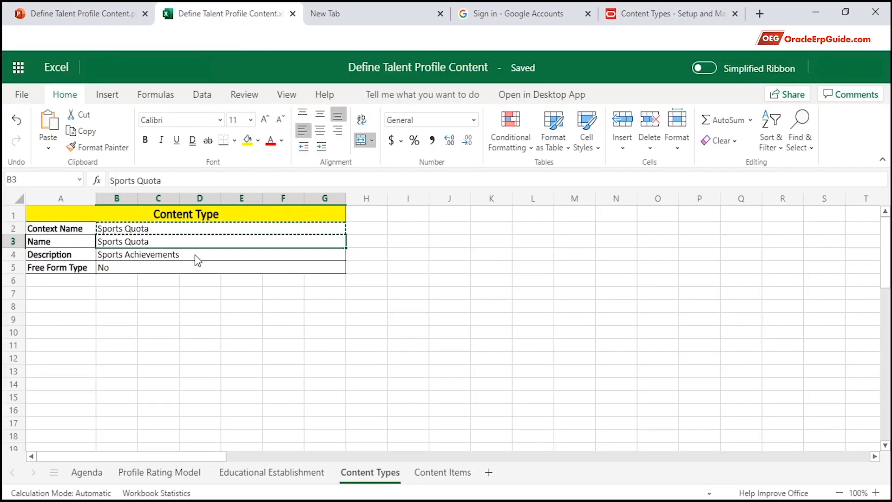
pyautogui.hotkey('ctrl', 'c')
pyautogui.click(671, 15)
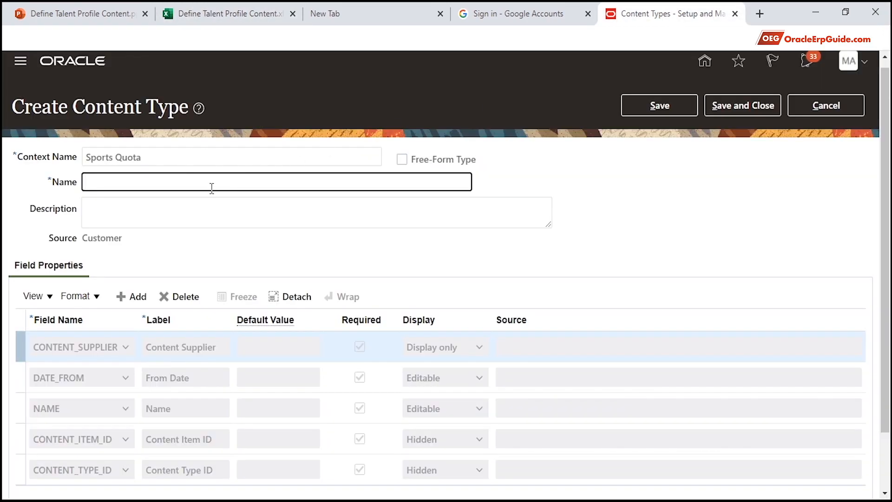
pyautogui.hotkey('ctrl', 'v')
# Copy the description Sports Achievements from the Excel sheet into the content type's Description and try to save and close it.
pyautogui.click(227, 13)
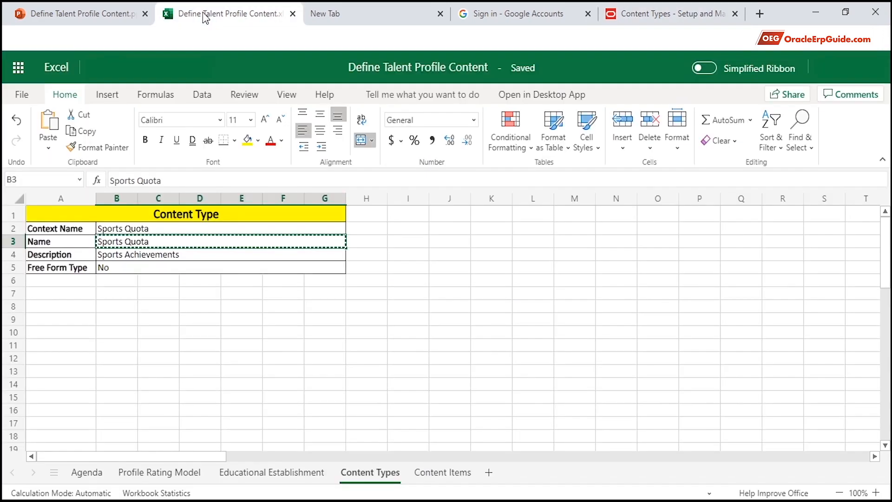
pyautogui.click(163, 255)
pyautogui.hotkey('ctrl', 'c')
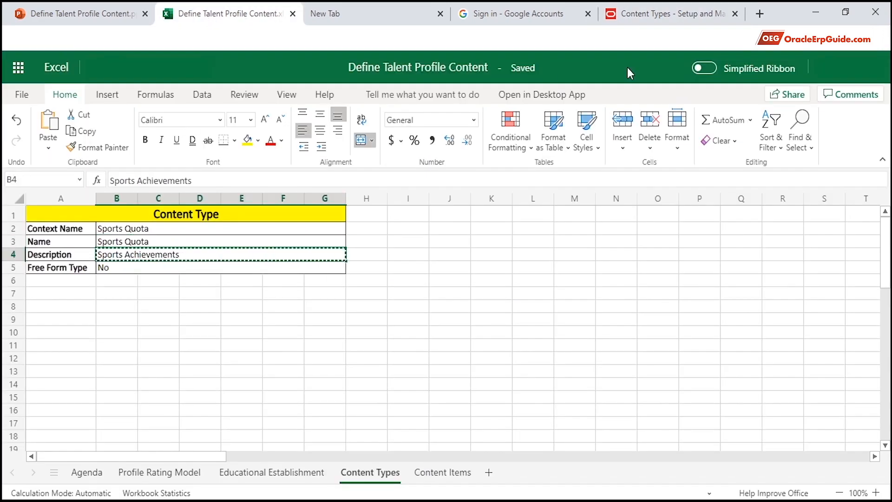
pyautogui.click(613, 13)
pyautogui.click(201, 210)
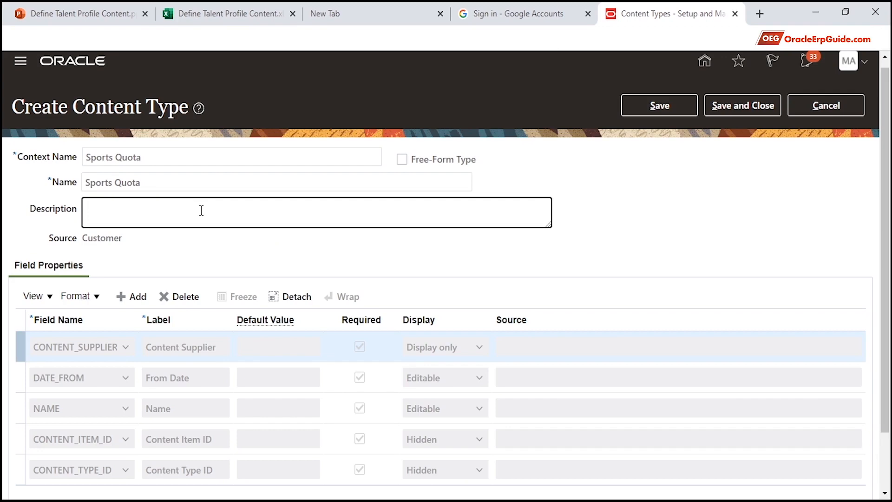
pyautogui.hotkey('ctrl', 'v')
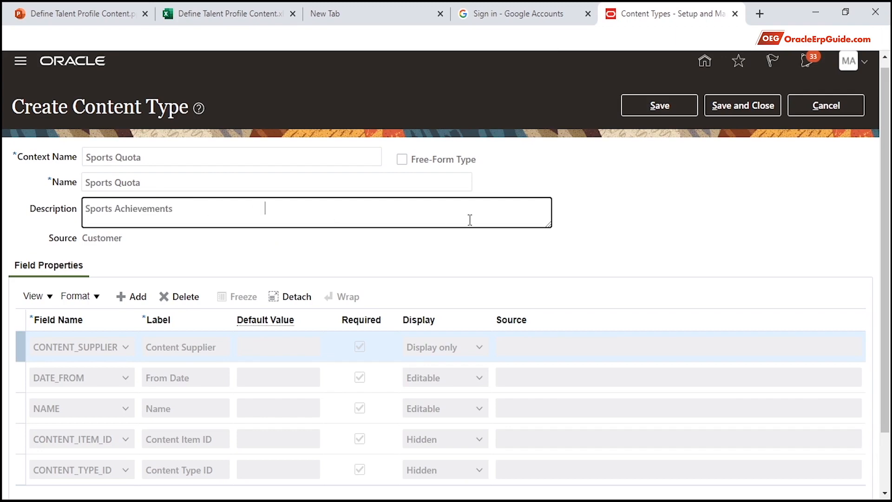
pyautogui.click(747, 107)
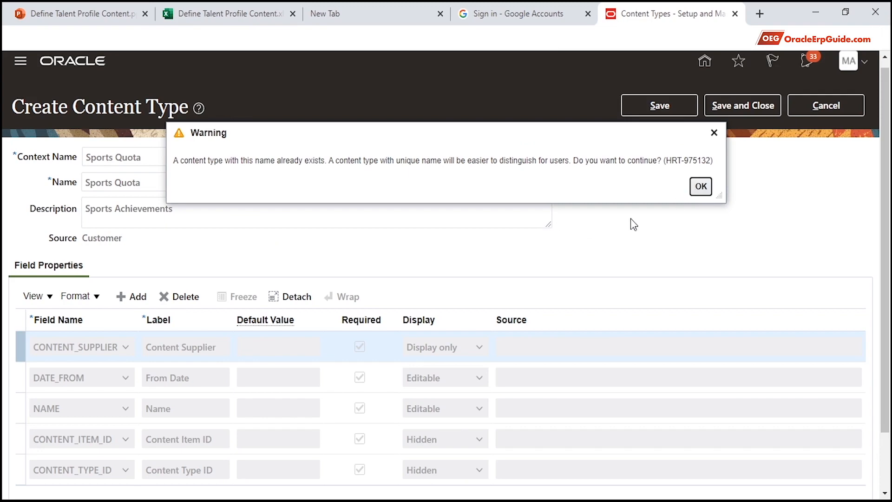
pyautogui.click(700, 187)
# Change the content type's Context Name and Name to Sports Achievements, and save and close it.
pyautogui.click(198, 160)
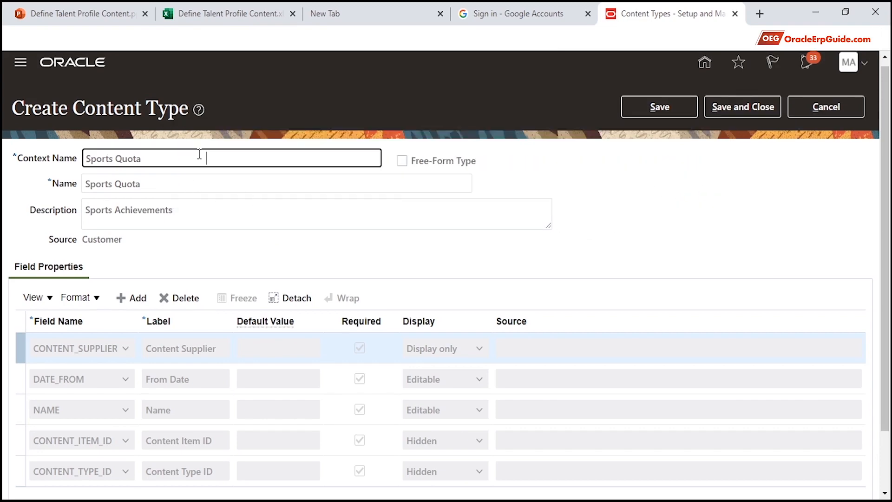
pyautogui.click(143, 158)
pyautogui.moveTo(142, 158); pyautogui.dragTo(119, 163)
pyautogui.press('BackSpace')
pyautogui.write('Achievements')
pyautogui.moveTo(168, 183); pyautogui.dragTo(113, 178)
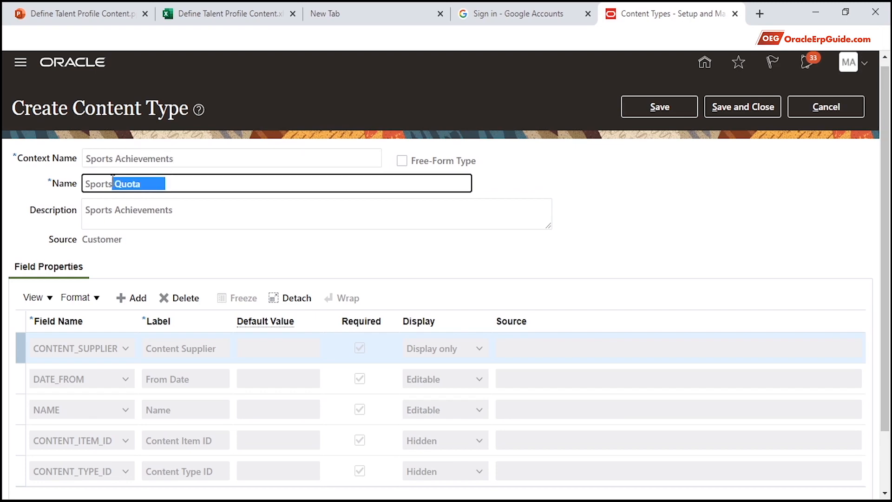
pyautogui.press('BackSpace')
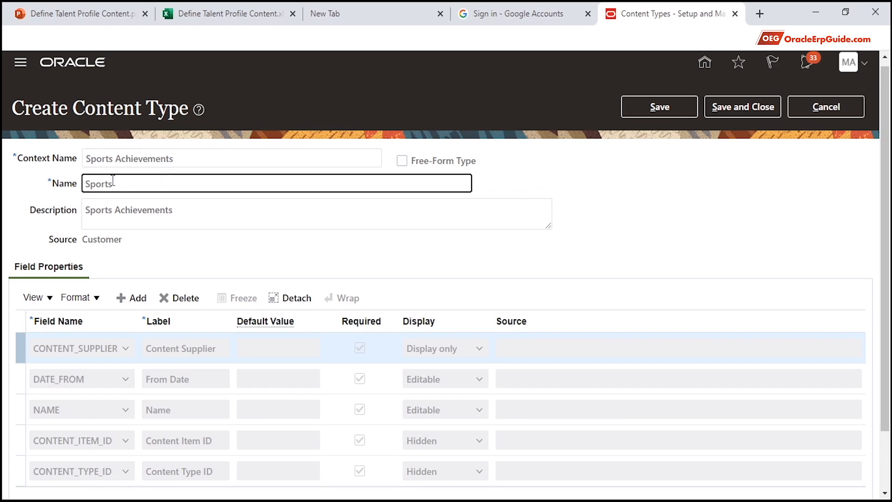
pyautogui.write('Achievements')
pyautogui.click(609, 191)
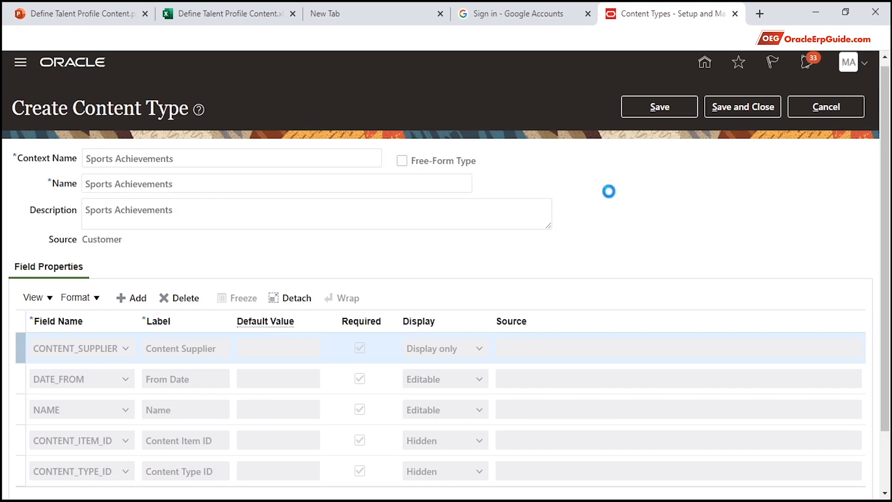
pyautogui.click(729, 110)
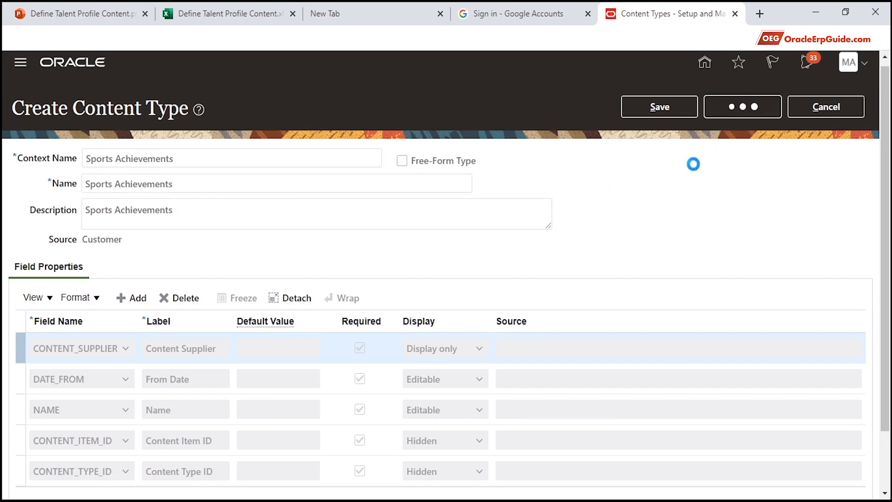
# Search the content types for the name Sports.
pyautogui.click(210, 182)
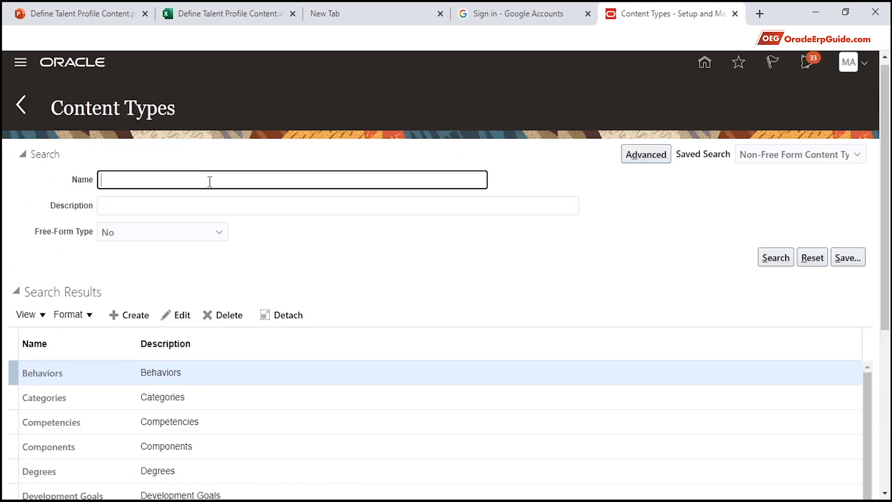
pyautogui.write('Sports')
pyautogui.click(774, 263)
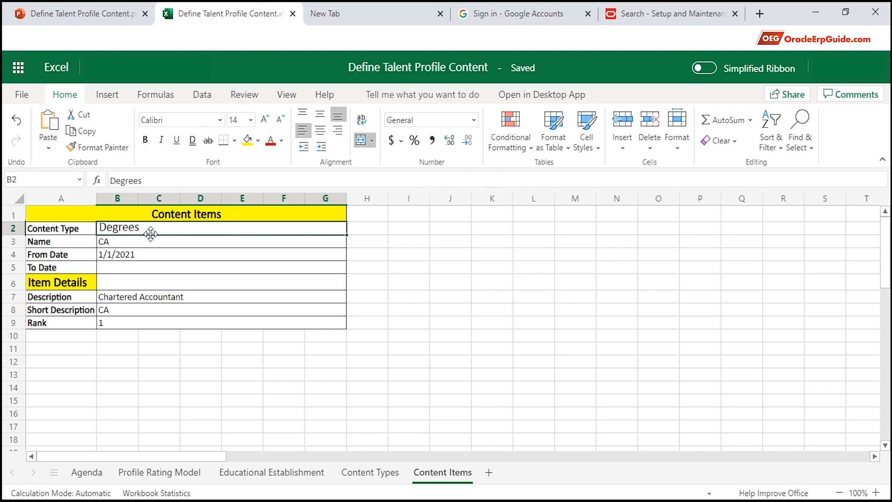
# Switch from the Excel sheet to Oracle, open the Content Items task and start creating a content item.
pyautogui.click(654, 18)
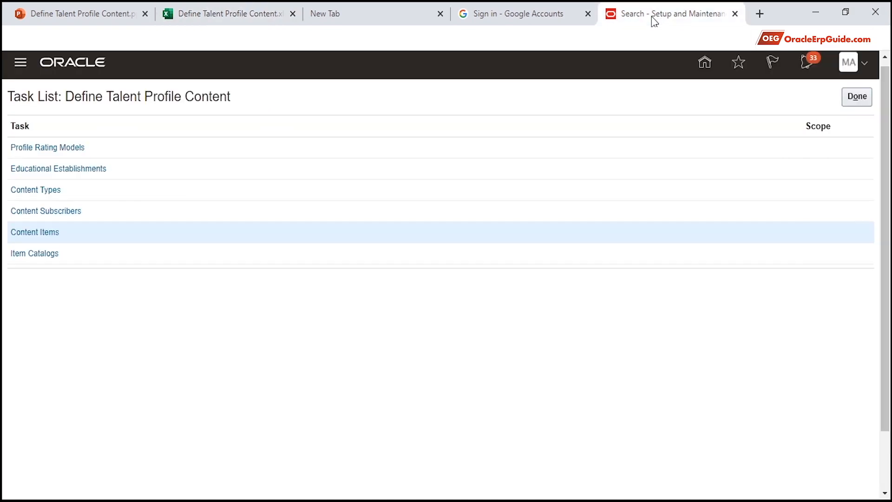
pyautogui.click(52, 238)
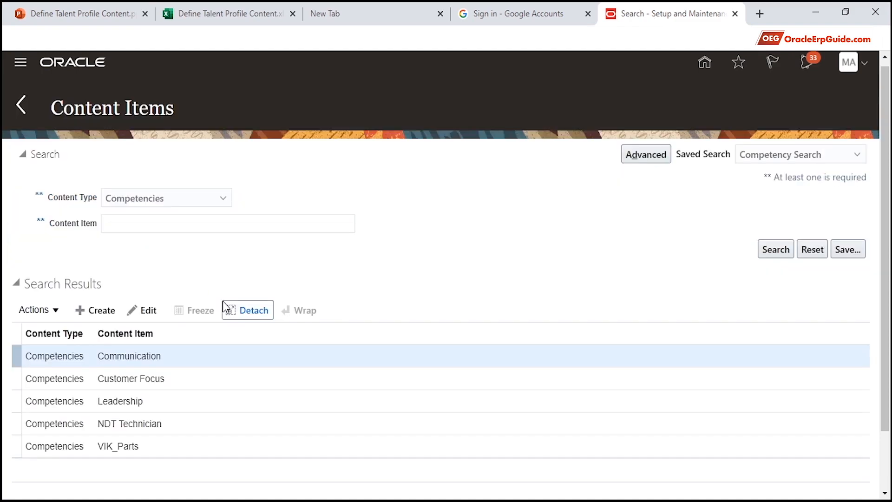
pyautogui.click(94, 310)
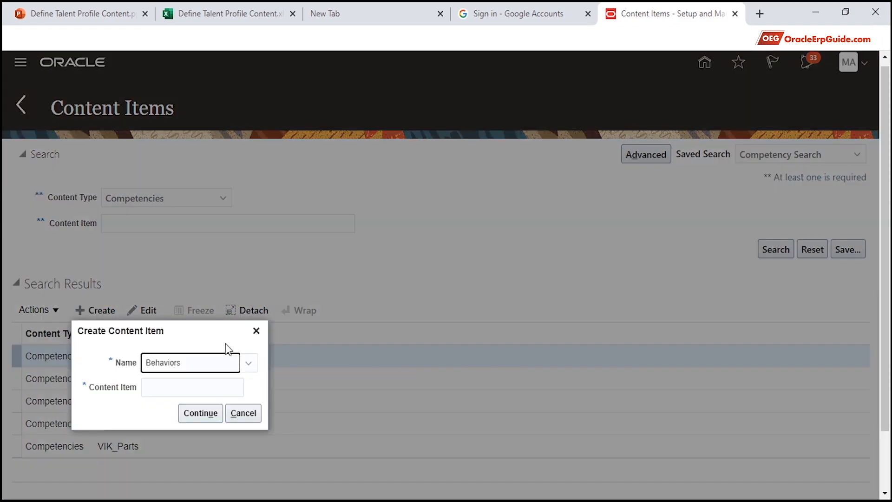
# Choose Degrees as the new content item's type, name the item CA and continue to its details.
pyautogui.click(248, 363)
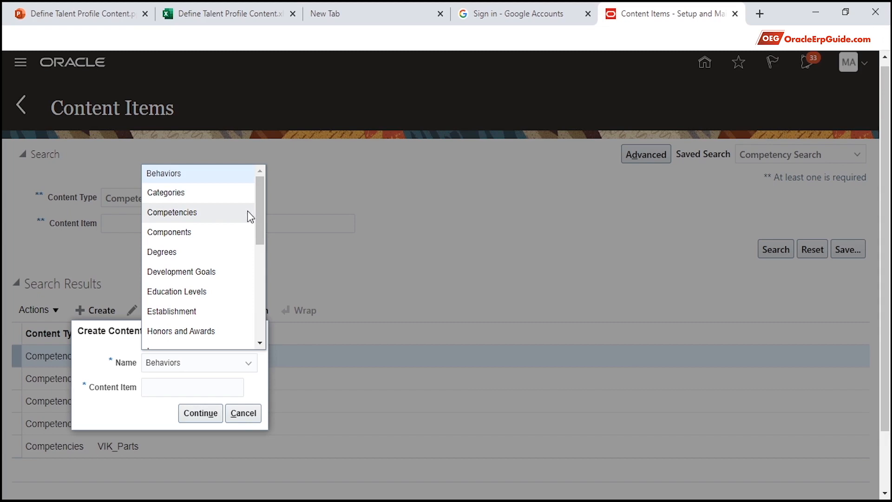
pyautogui.moveTo(260, 199); pyautogui.dragTo(260, 222)
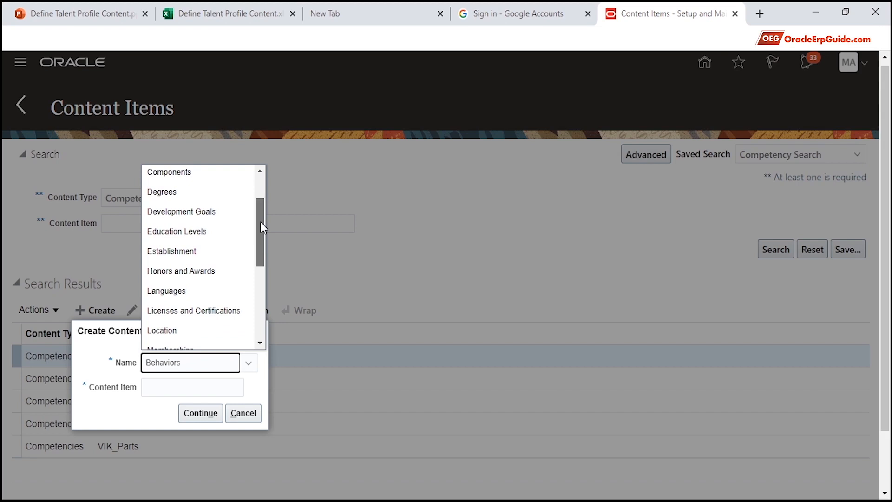
pyautogui.moveTo(261, 221); pyautogui.dragTo(261, 208)
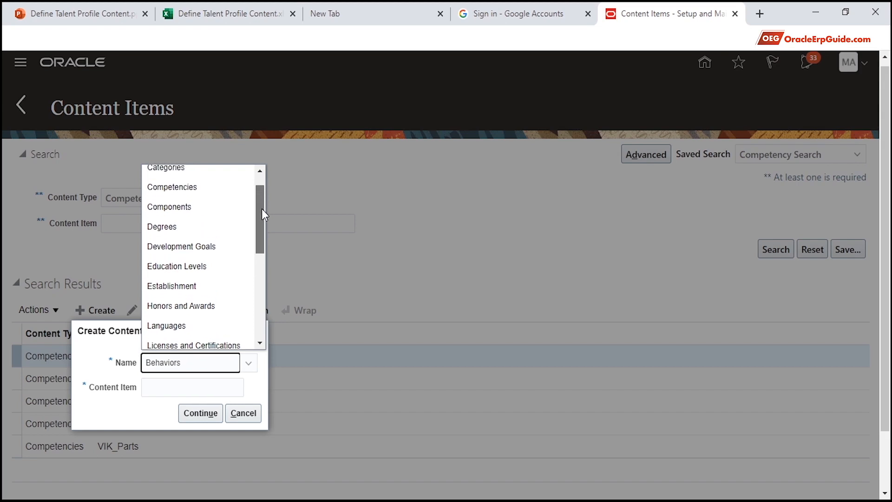
pyautogui.click(196, 227)
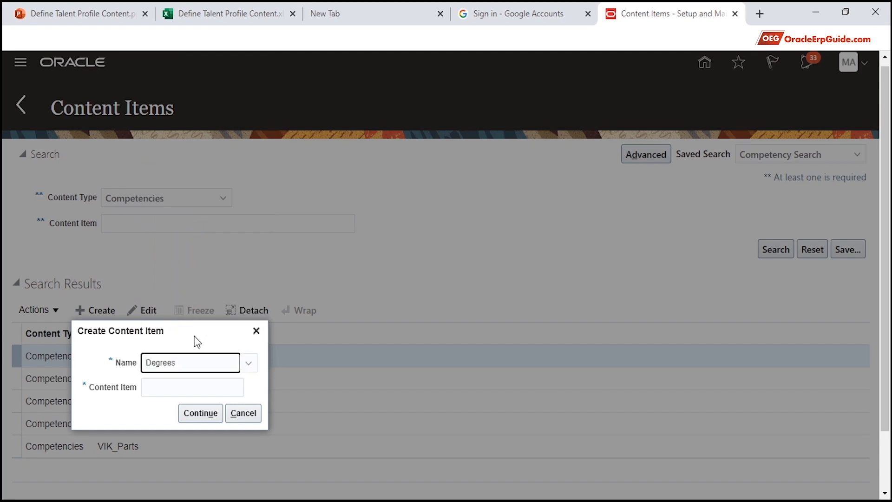
pyautogui.click(171, 391)
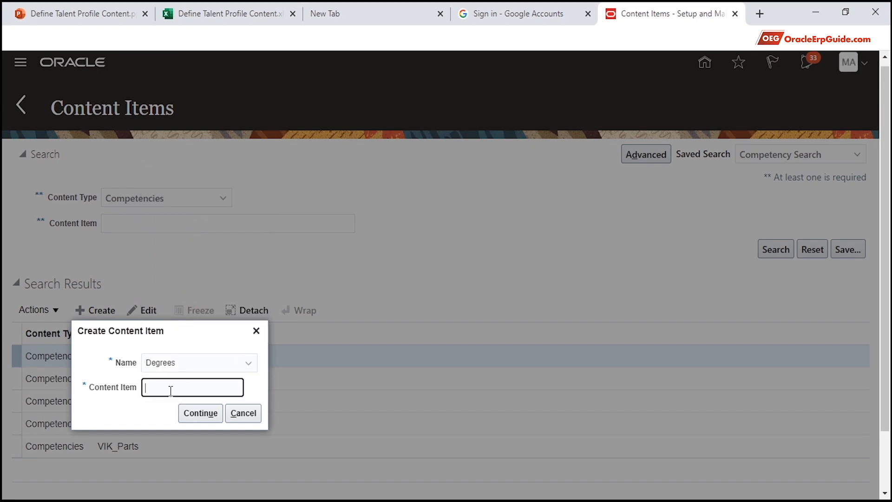
pyautogui.write('CA')
pyautogui.click(205, 413)
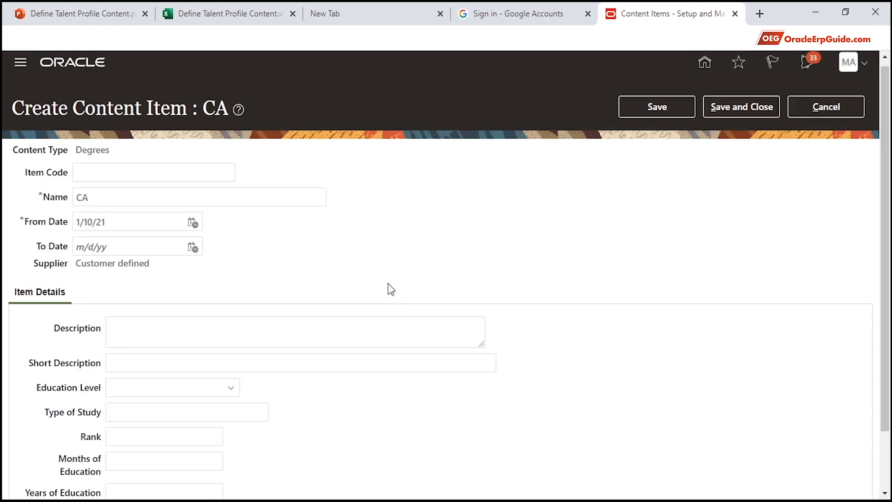
# Check the item details in the Excel sheet and enter Chartered Accountant as the CA item's Description and Short Description.
pyautogui.click(231, 23)
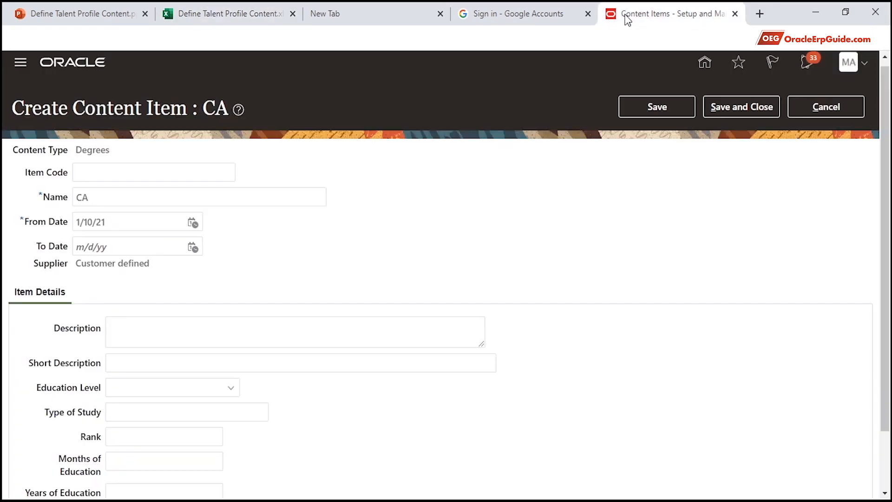
pyautogui.click(669, 13)
pyautogui.click(158, 337)
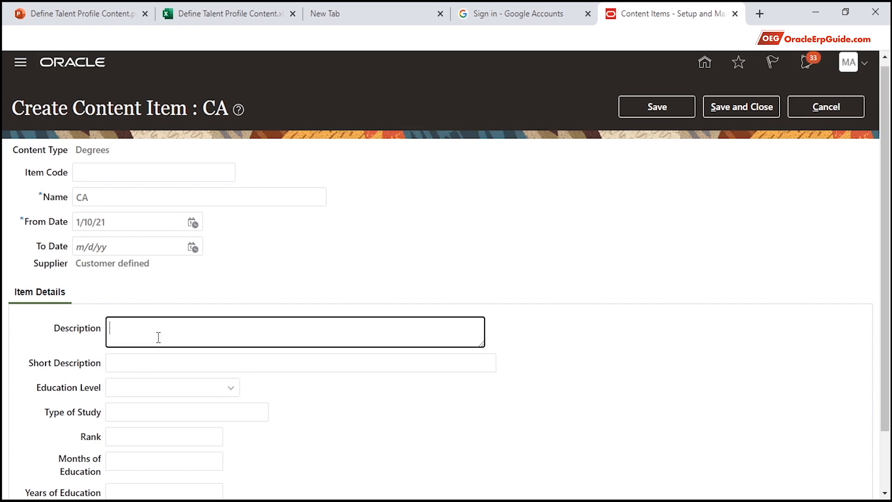
pyautogui.write('Chartered Accountant')
pyautogui.moveTo(200, 329); pyautogui.dragTo(7, 333)
pyautogui.hotkey('ctrl', 'c')
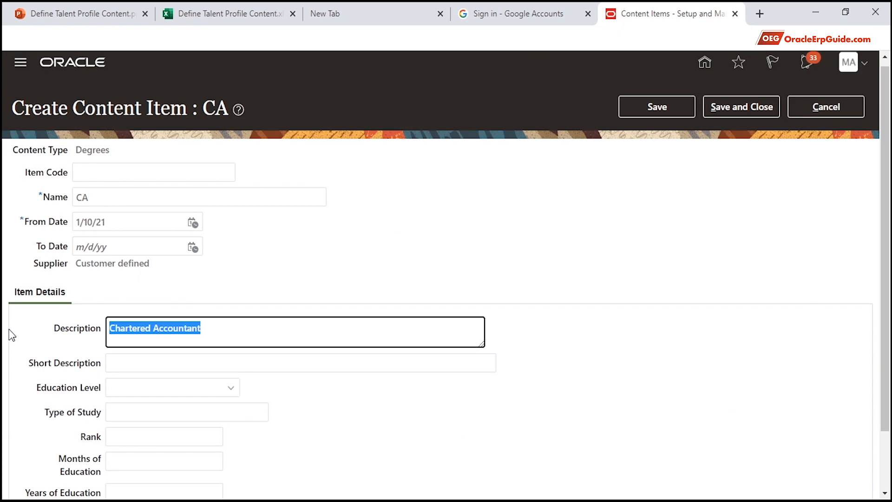
pyautogui.click(150, 368)
pyautogui.hotkey('ctrl', 'v')
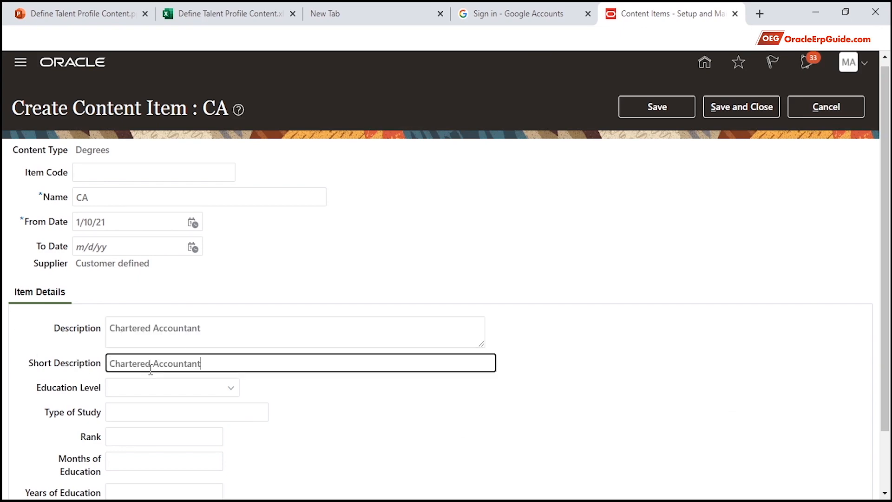
# Set the CA item's Education Level to No Formal Education and its Years of Education to 5.
pyautogui.click(230, 389)
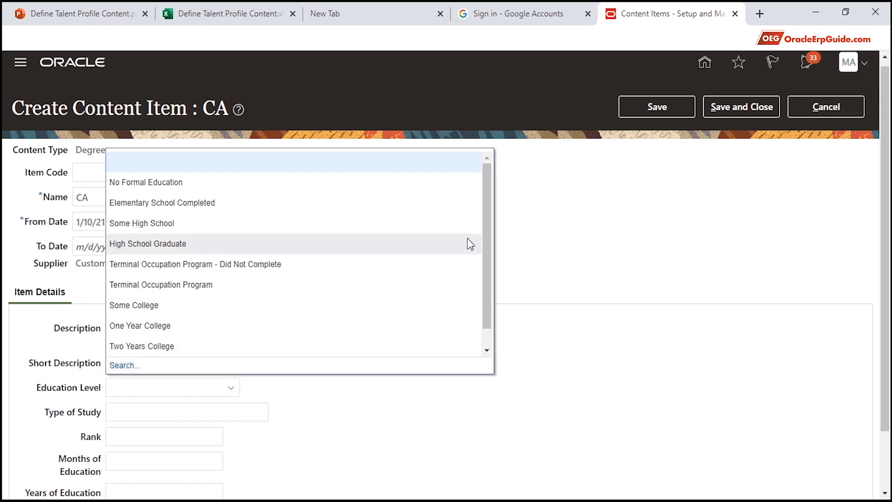
pyautogui.scroll(-1, 489, 222)
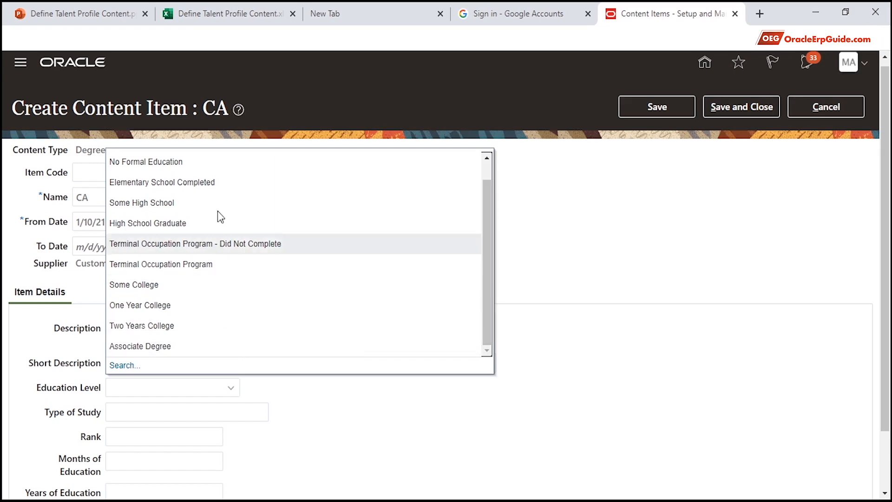
pyautogui.click(304, 170)
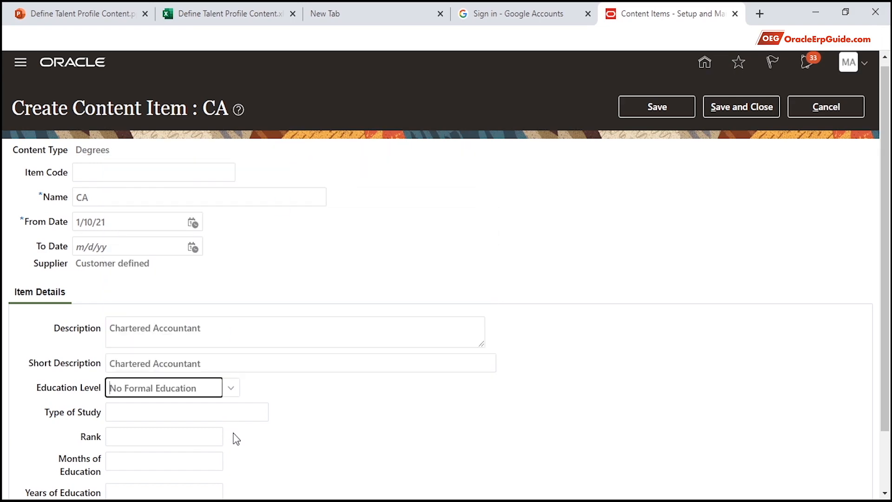
pyautogui.scroll(-2, 232, 436)
pyautogui.click(196, 426)
pyautogui.write('5')
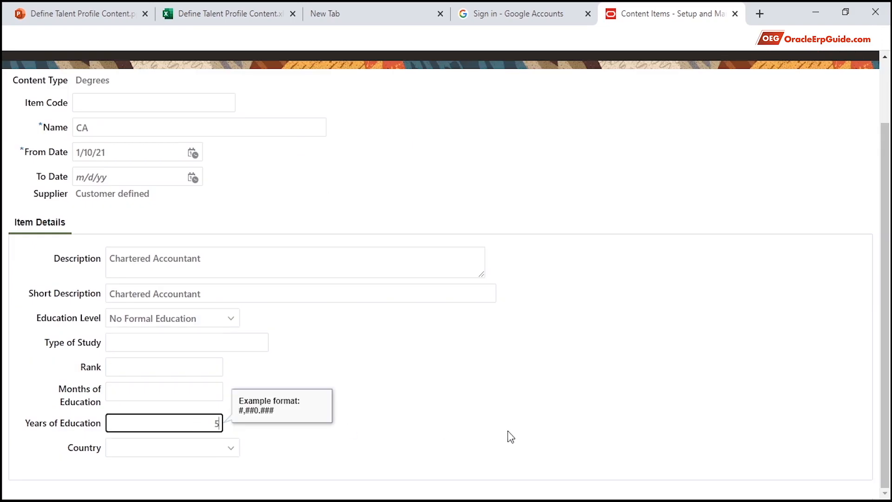
pyautogui.click(511, 436)
# Set the CA item's Country to India by searching the territory names, and save and close the content item.
pyautogui.click(231, 447)
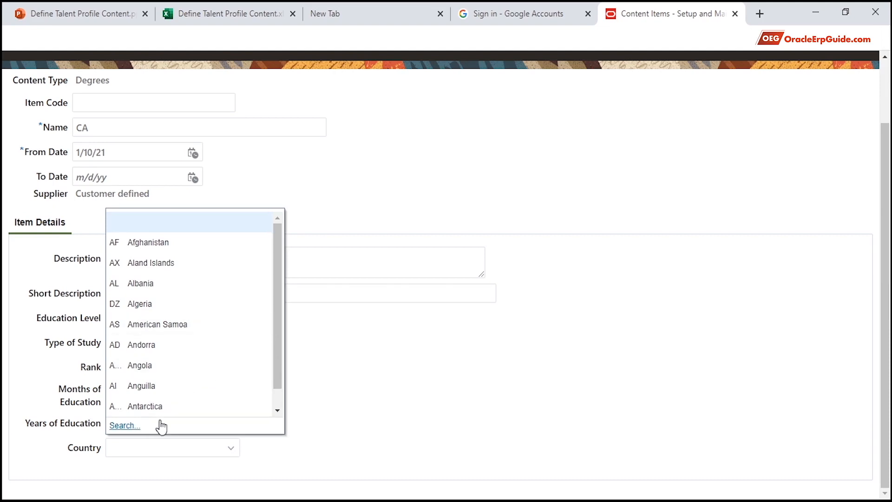
pyautogui.scroll(-1, 274, 284)
pyautogui.click(125, 425)
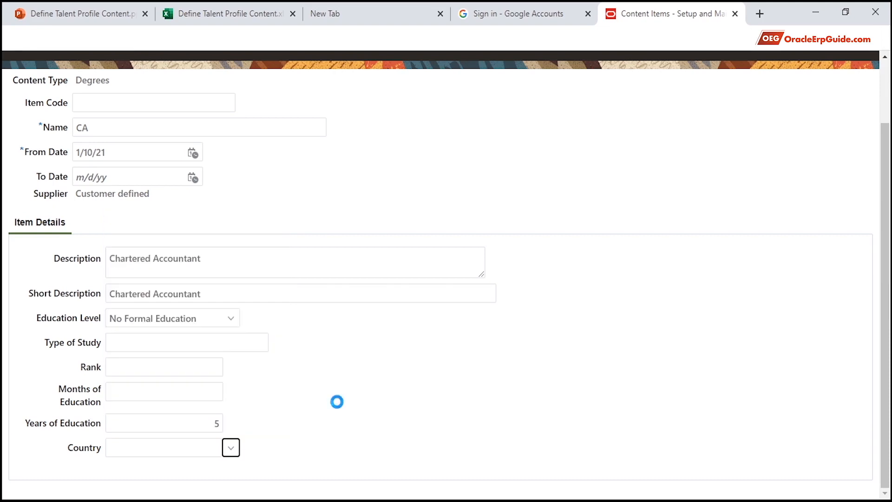
pyautogui.click(434, 275)
pyautogui.write('India')
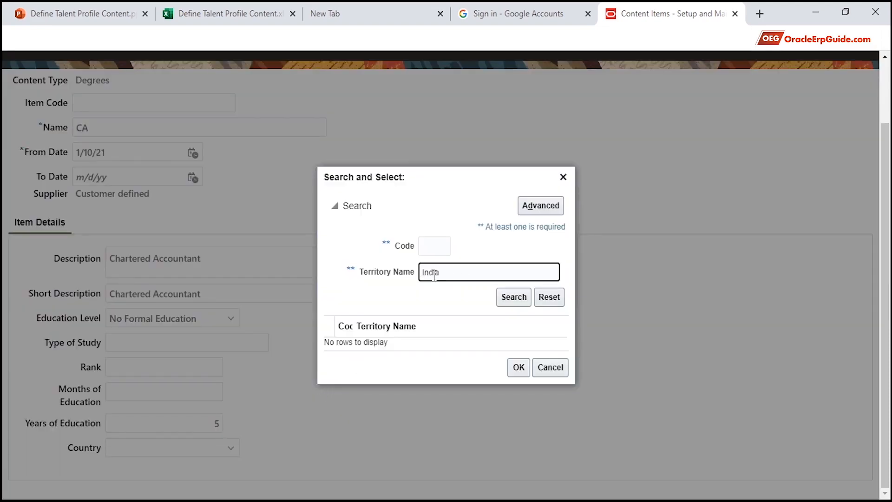
pyautogui.press('Return')
pyautogui.click(404, 344)
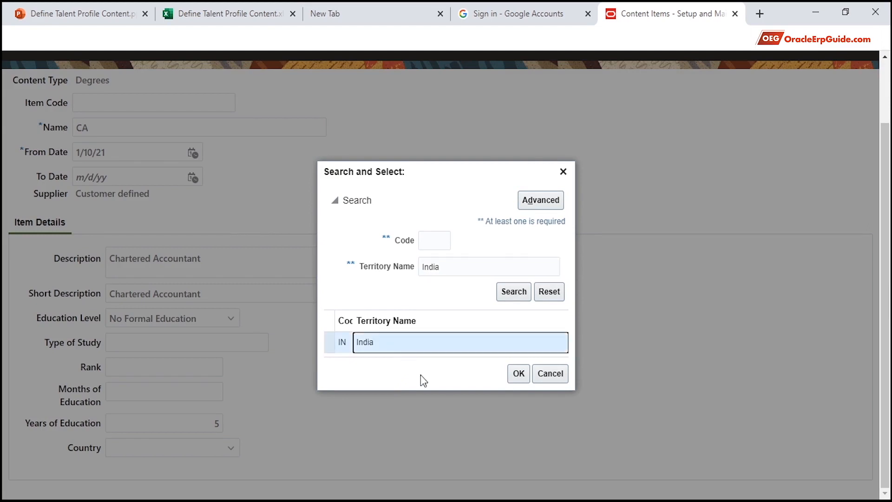
pyautogui.click(517, 374)
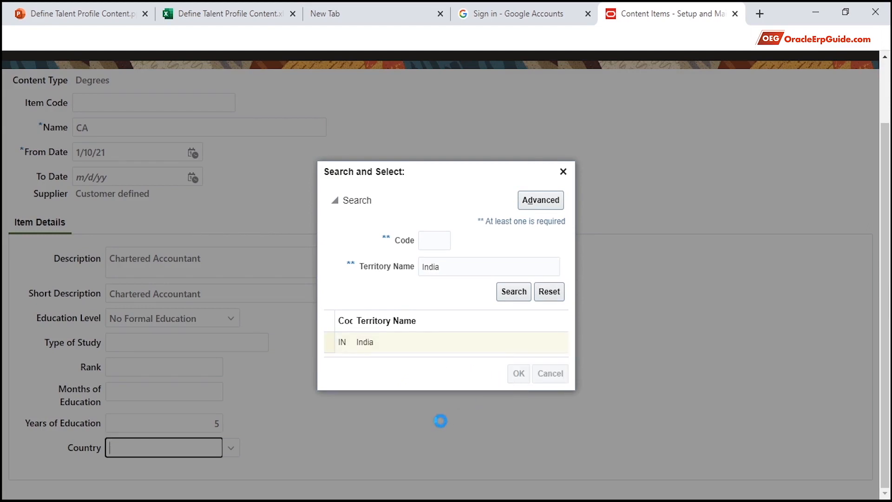
pyautogui.scroll(2, 442, 425)
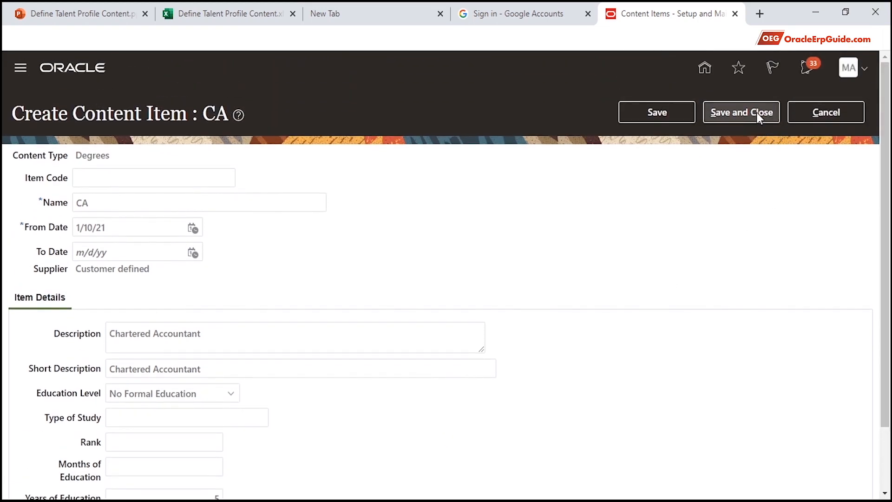
pyautogui.click(756, 112)
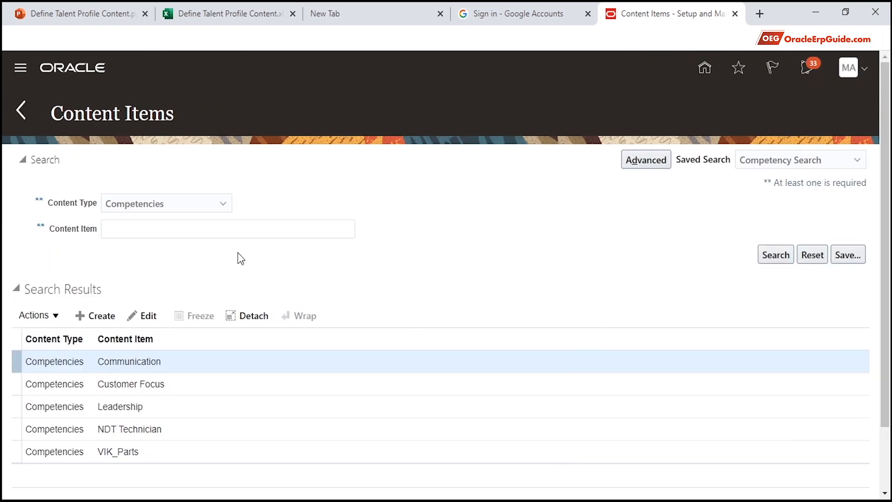
# Search the content items for those of content type Degrees.
pyautogui.click(224, 206)
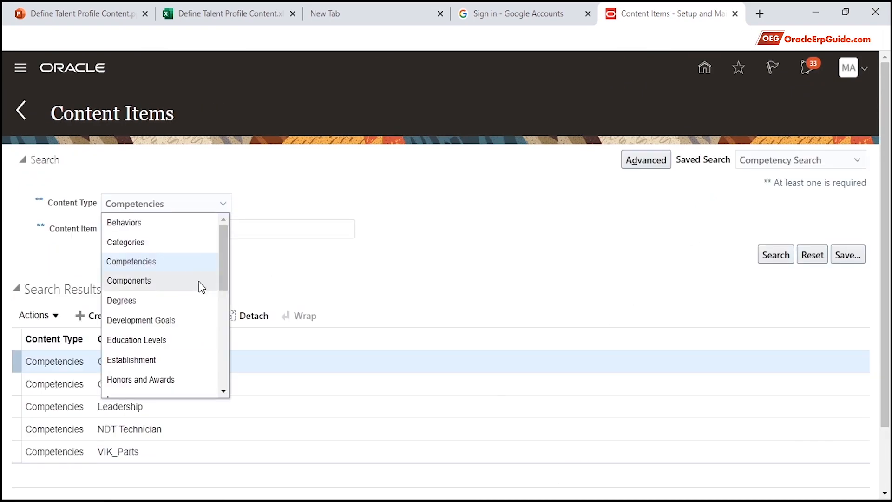
pyautogui.click(194, 300)
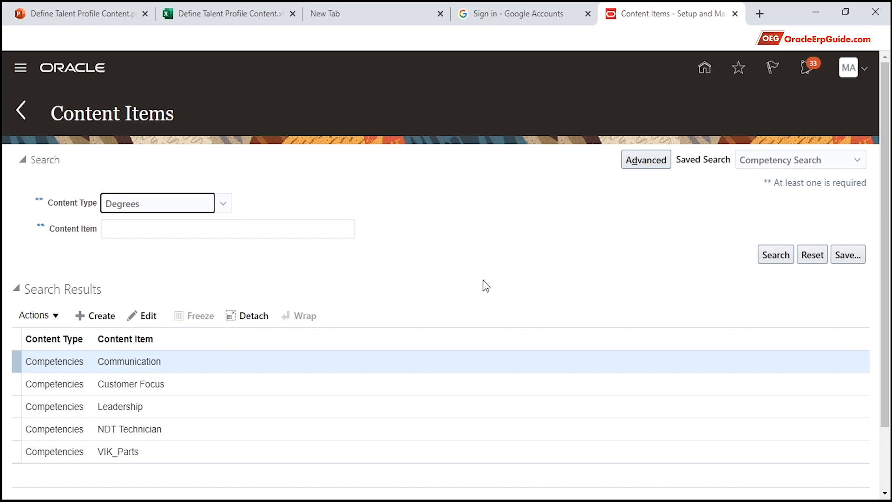
pyautogui.click(781, 259)
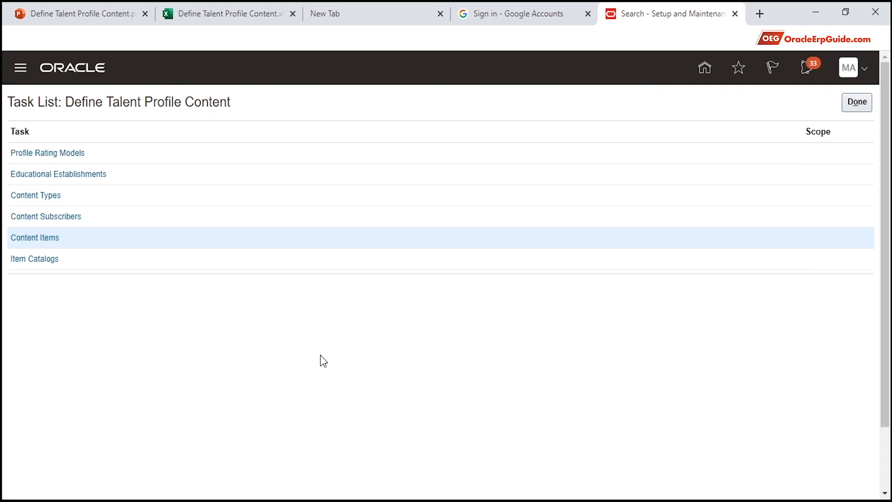
# Open the Communication competency from Content Items, review its Rating Model choices, and close it, returning to the task list.
pyautogui.click(45, 239)
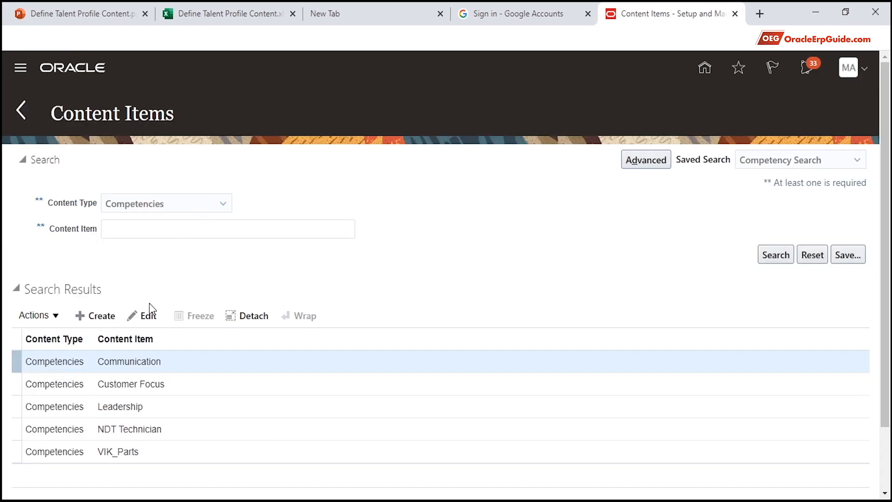
pyautogui.click(148, 318)
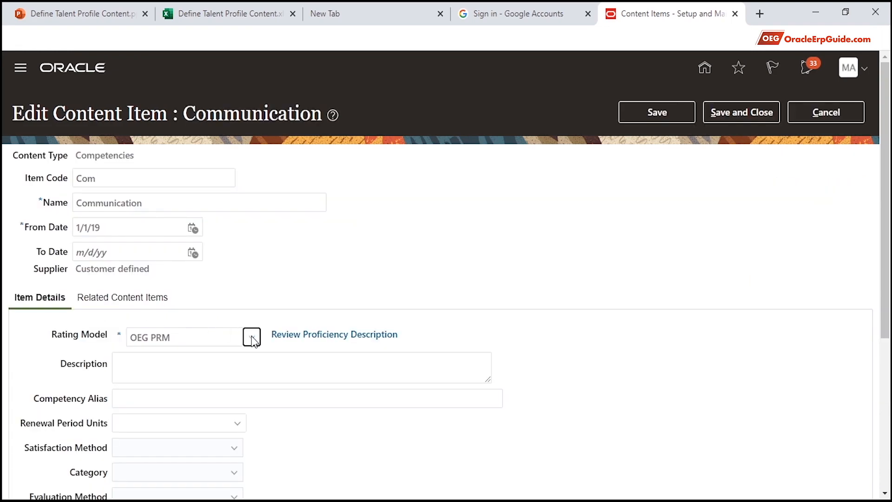
pyautogui.click(251, 336)
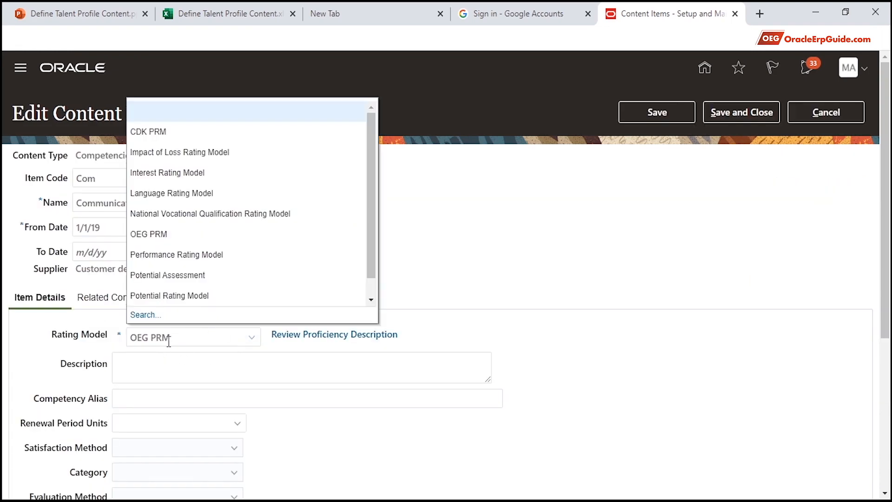
pyautogui.click(416, 271)
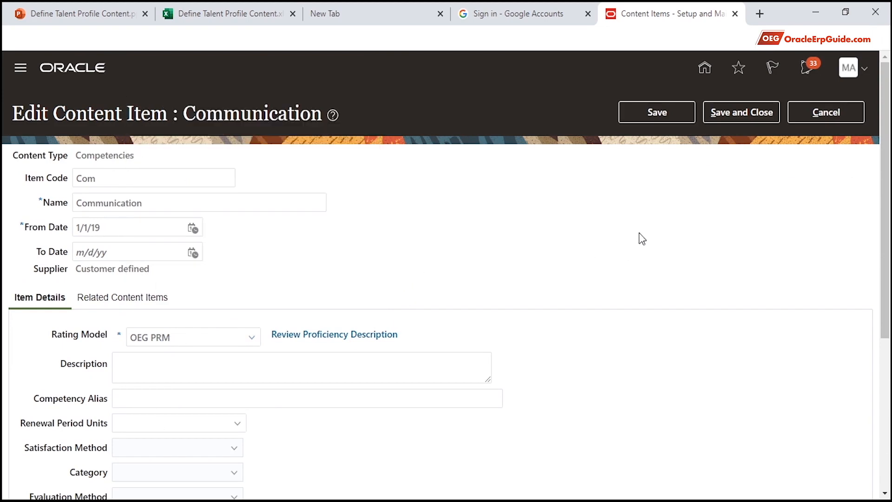
pyautogui.click(760, 112)
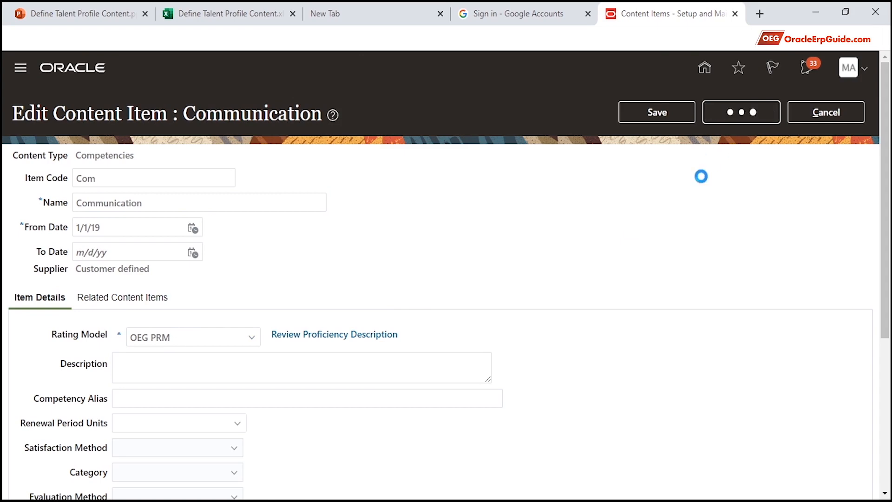
pyautogui.click(22, 111)
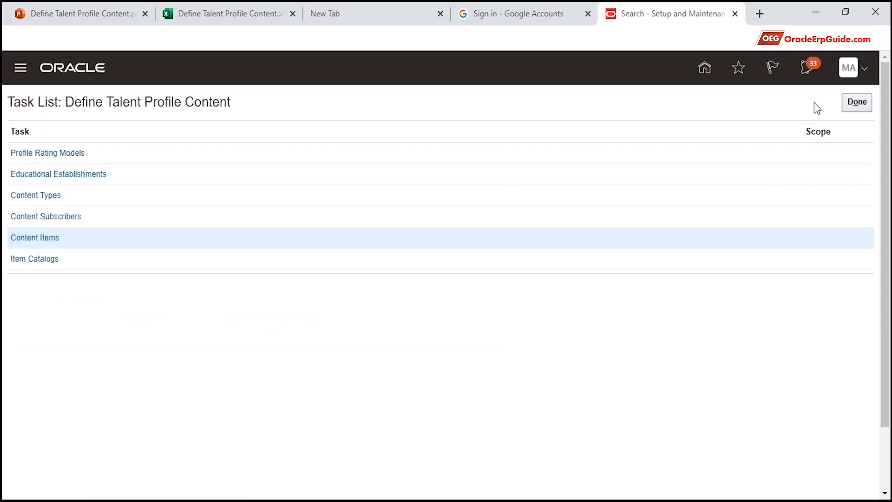
# Leave the Define Talent Profile Content task list, search setup for "manage project roles" and open the Manage Project Roles task.
pyautogui.click(857, 102)
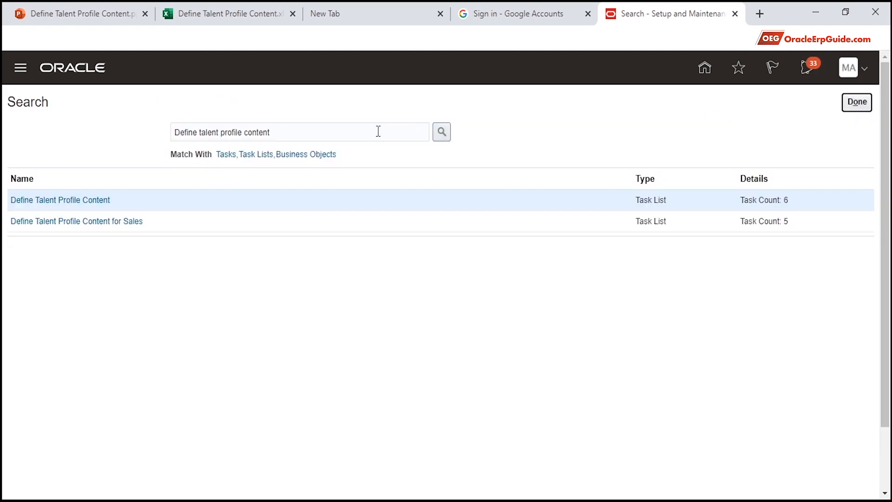
pyautogui.moveTo(378, 132); pyautogui.dragTo(29, 126)
pyautogui.write('manage')
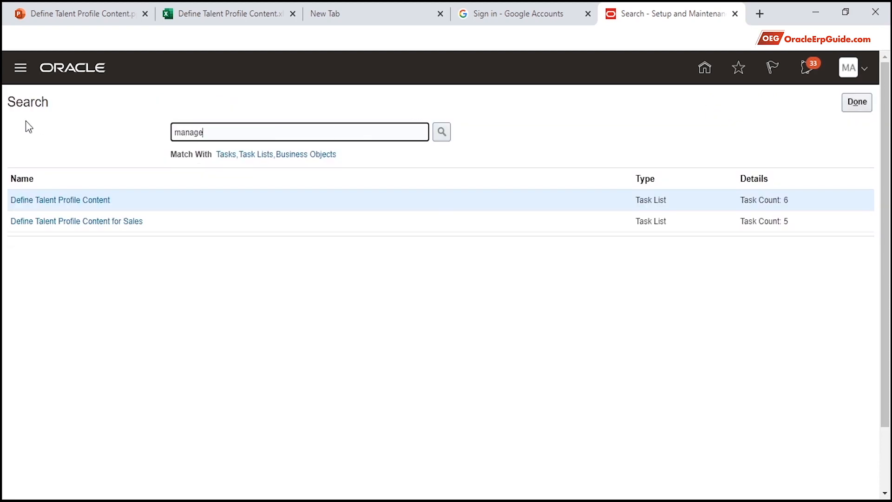
pyautogui.write(' project roles')
pyautogui.press('Return')
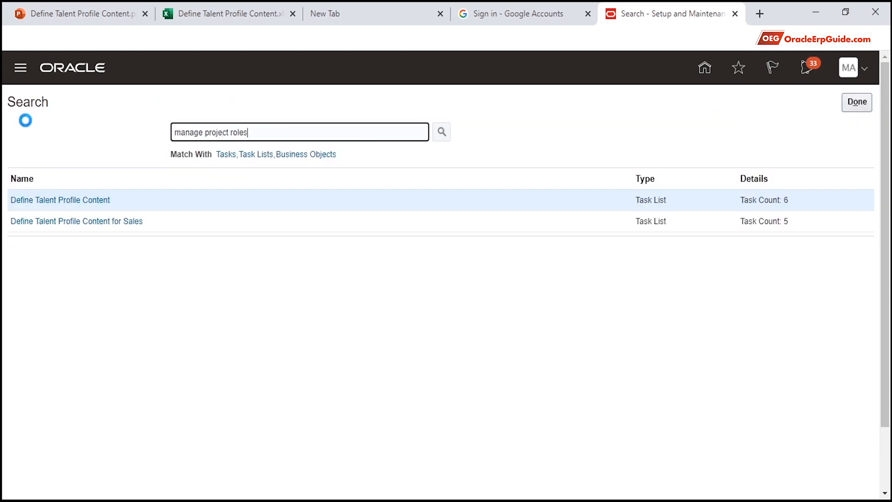
pyautogui.click(35, 201)
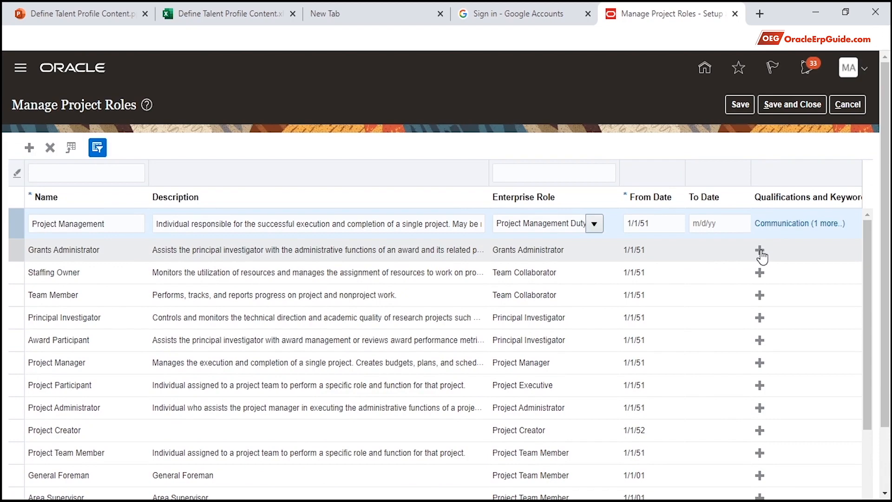
# Add the CA degree as a default qualification of the Grants Administrator role, finding it by content type Degree.
pyautogui.click(704, 255)
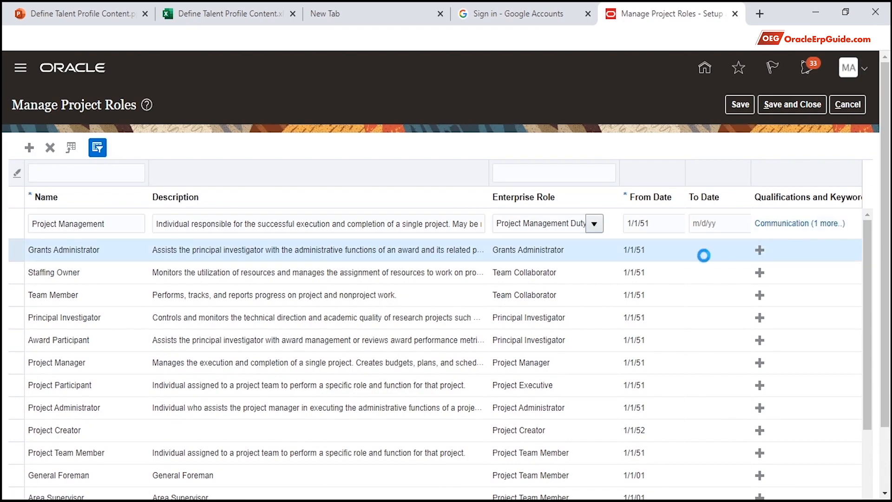
pyautogui.scroll(-2, 701, 253)
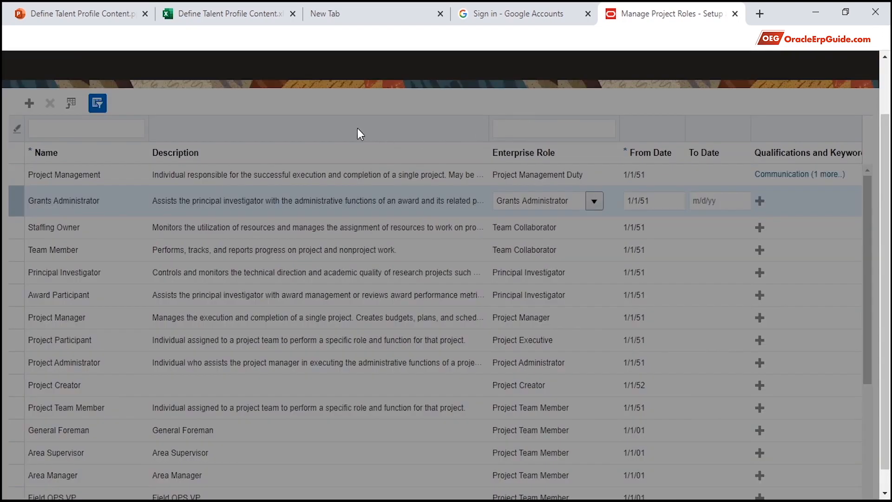
pyautogui.click(325, 309)
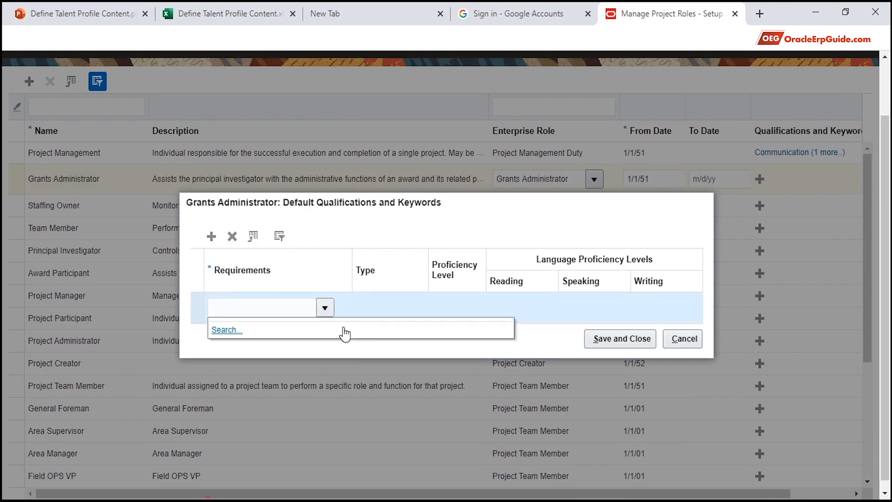
pyautogui.click(229, 331)
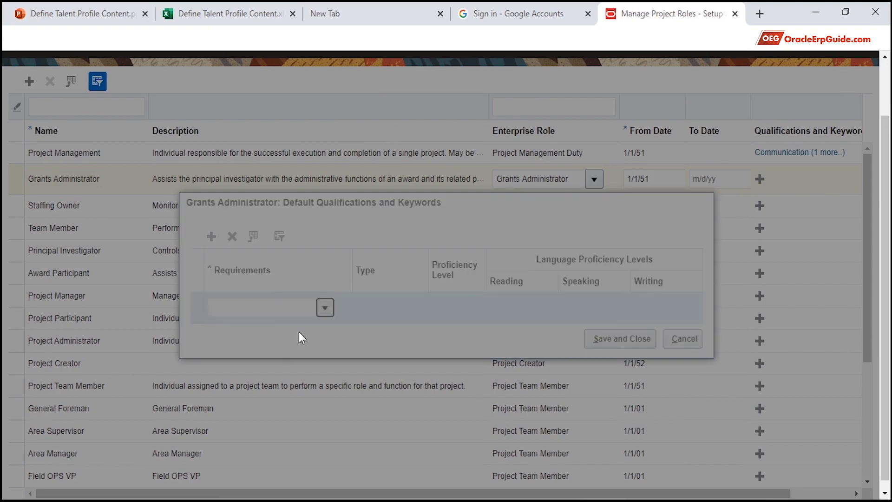
pyautogui.click(418, 275)
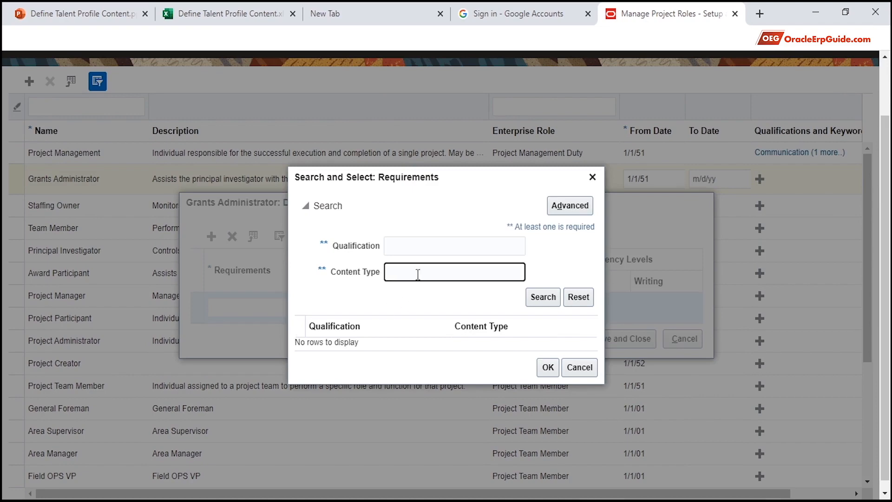
pyautogui.write('Degree')
pyautogui.press('Return')
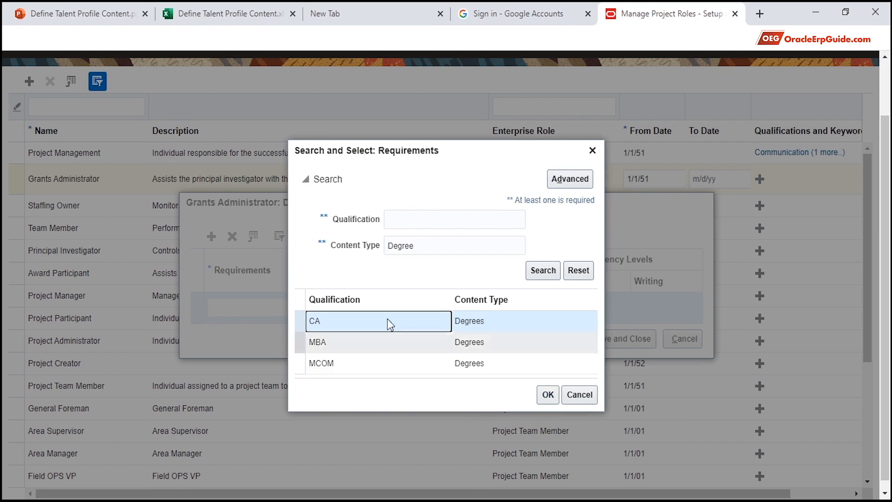
pyautogui.click(547, 394)
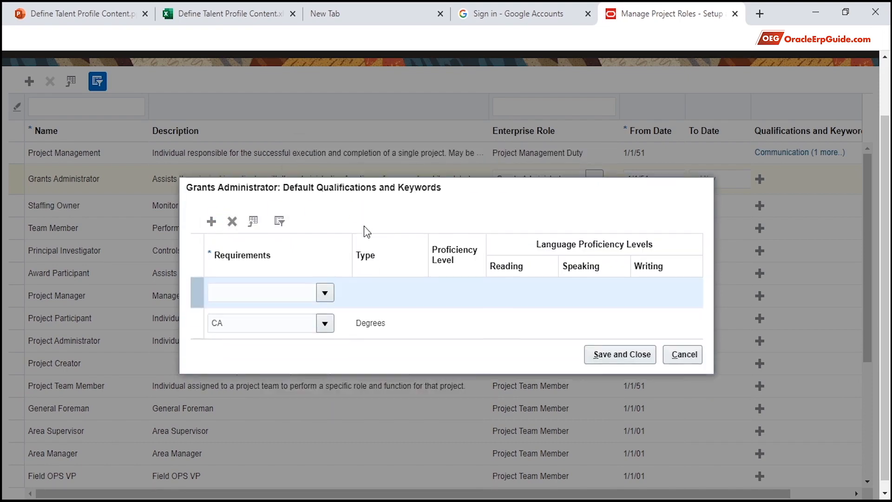
# Add the Communication competency with proficiency level Above to the Grants Administrator's default qualifications, and save and close them.
pyautogui.click(331, 291)
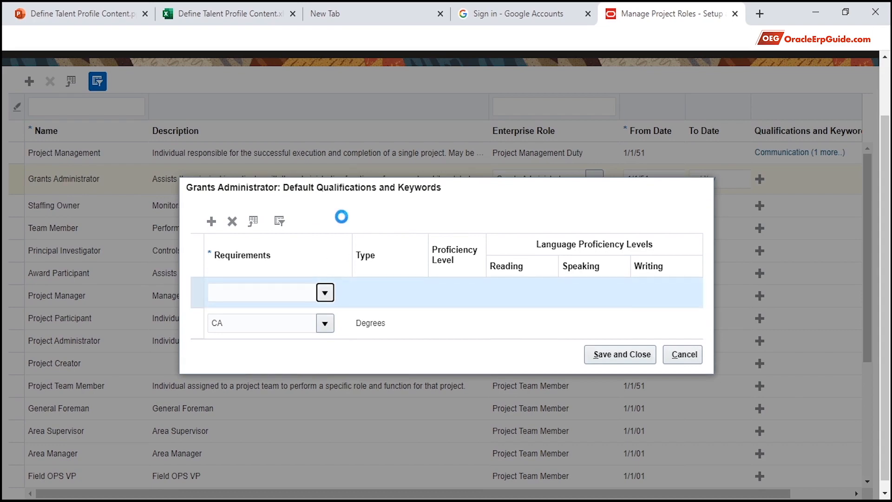
pyautogui.click(245, 354)
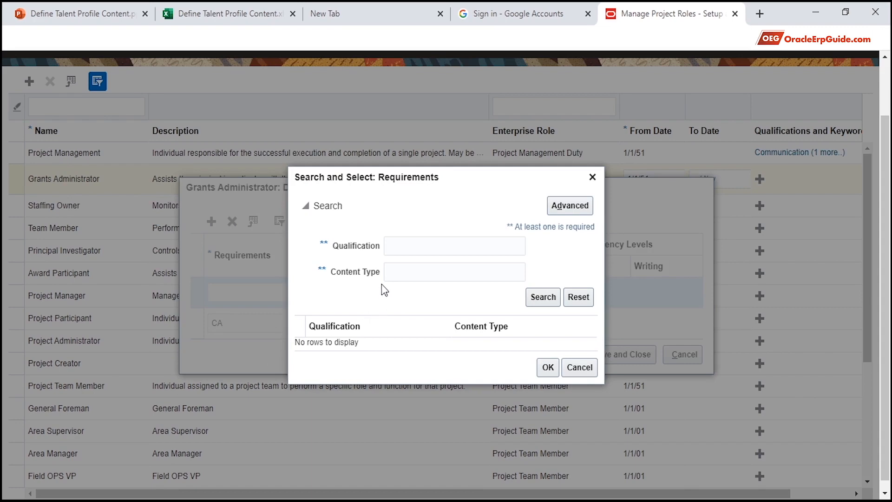
pyautogui.click(392, 272)
pyautogui.write('Co')
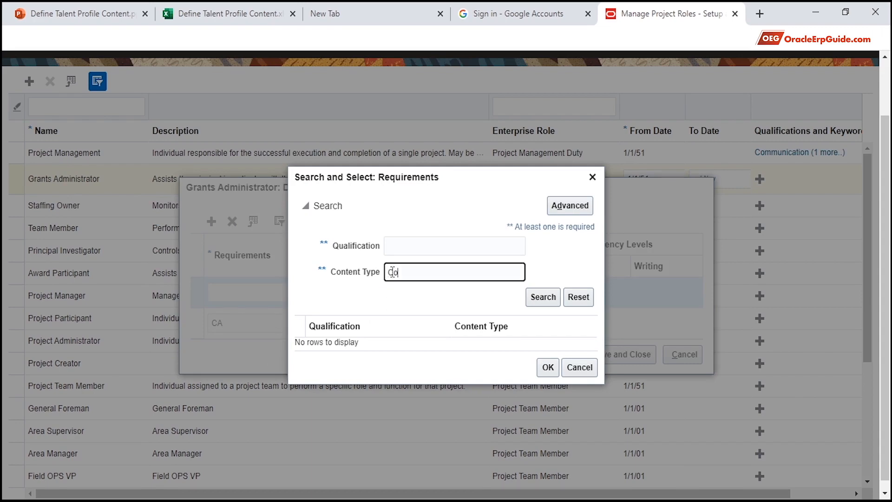
pyautogui.write('mpeten')
pyautogui.press('Return')
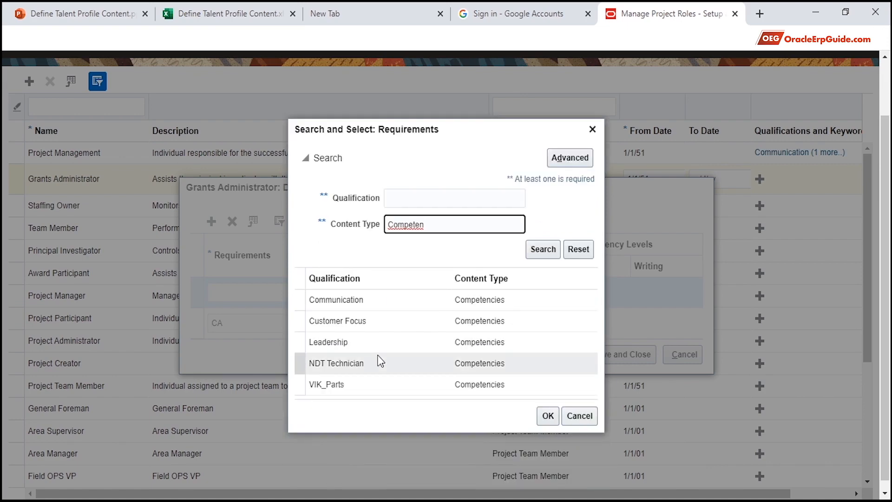
pyautogui.click(388, 302)
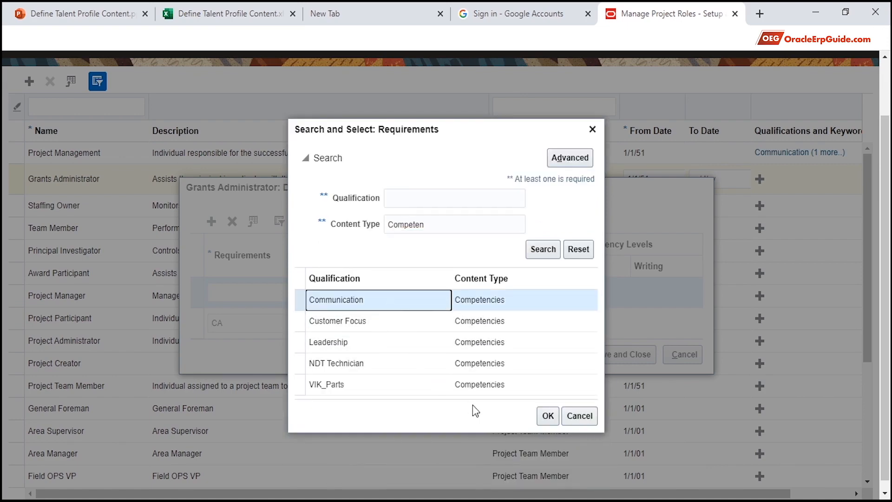
pyautogui.click(549, 416)
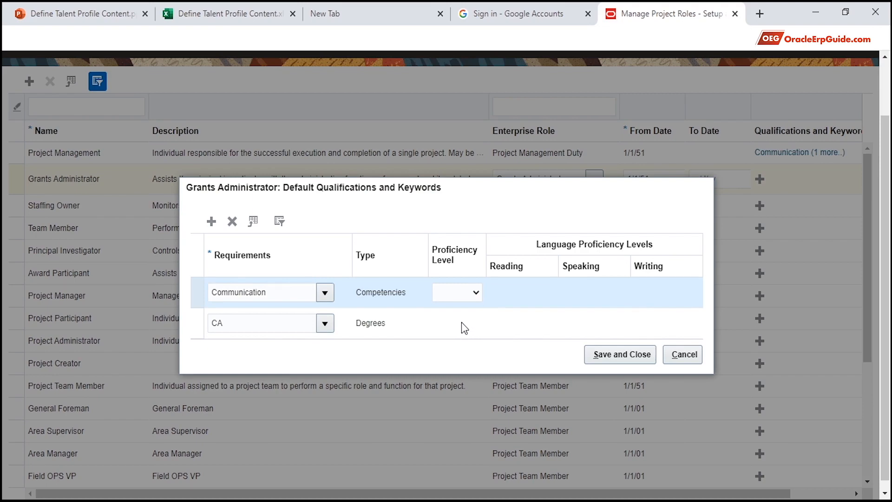
pyautogui.click(461, 319)
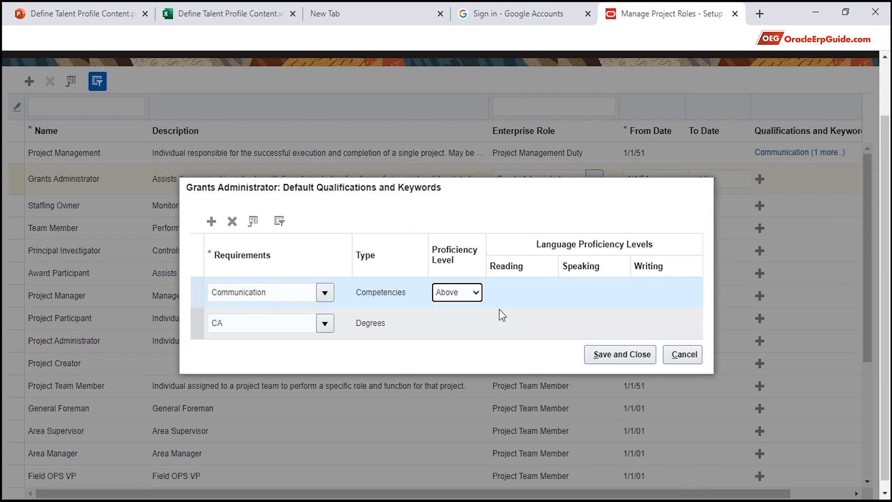
pyautogui.click(627, 360)
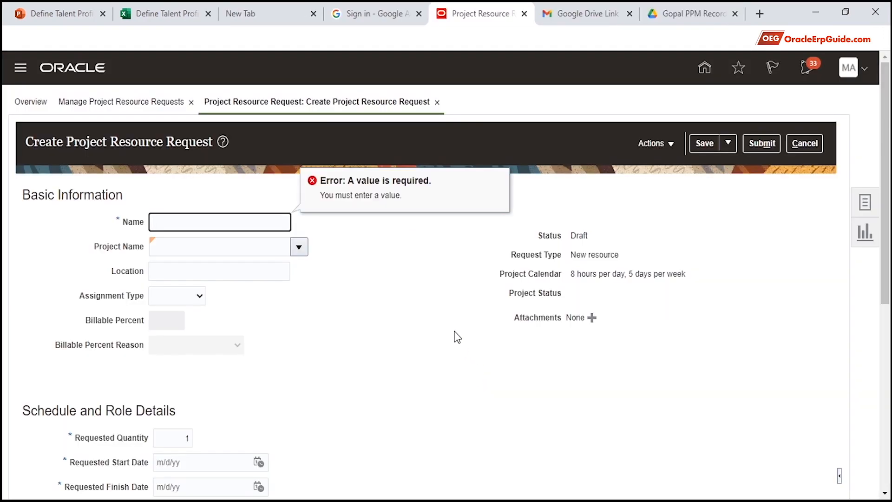
# Name the new project resource request Grants Administrator.
pyautogui.click(457, 337)
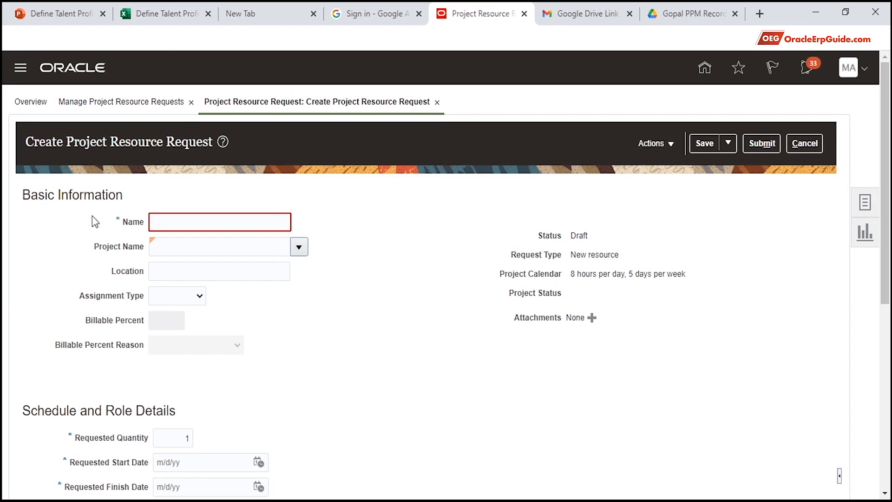
pyautogui.click(235, 223)
pyautogui.write('Gr')
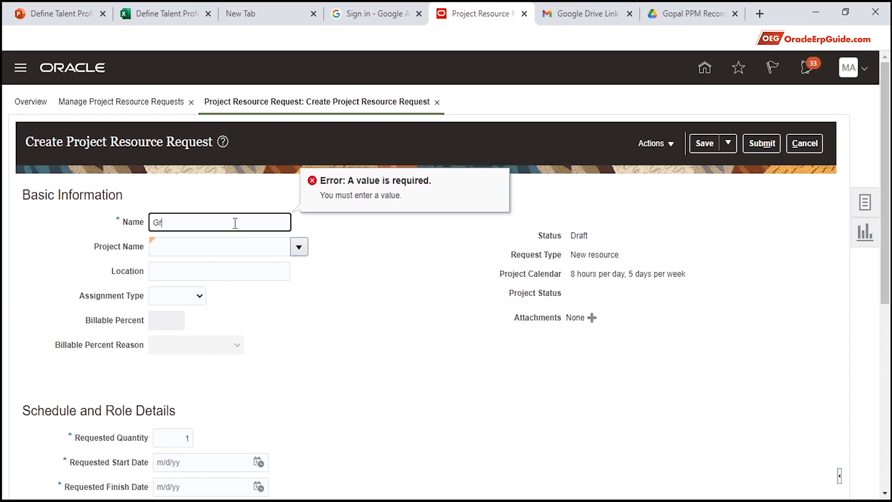
pyautogui.write('ants Administrator')
pyautogui.click(362, 339)
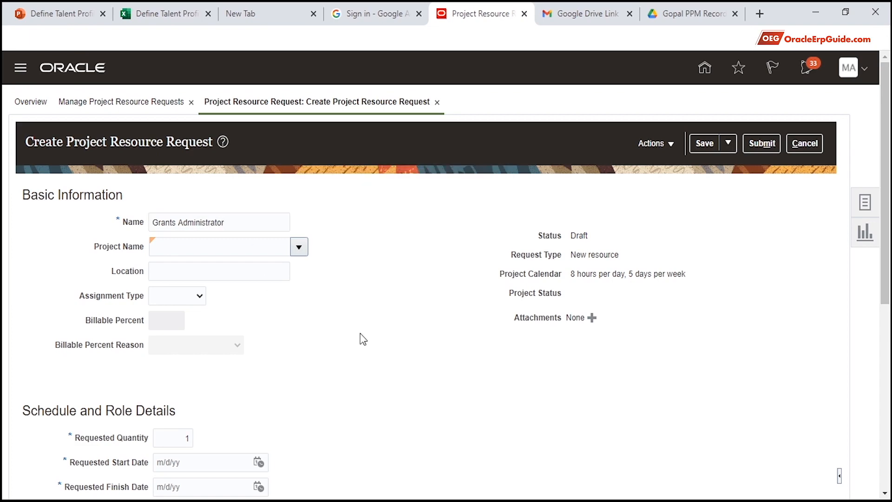
# Set the Requested Project Role to Grants Administrator and review the requirements under Qualifications and Keywords.
pyautogui.scroll(-6, 327, 320)
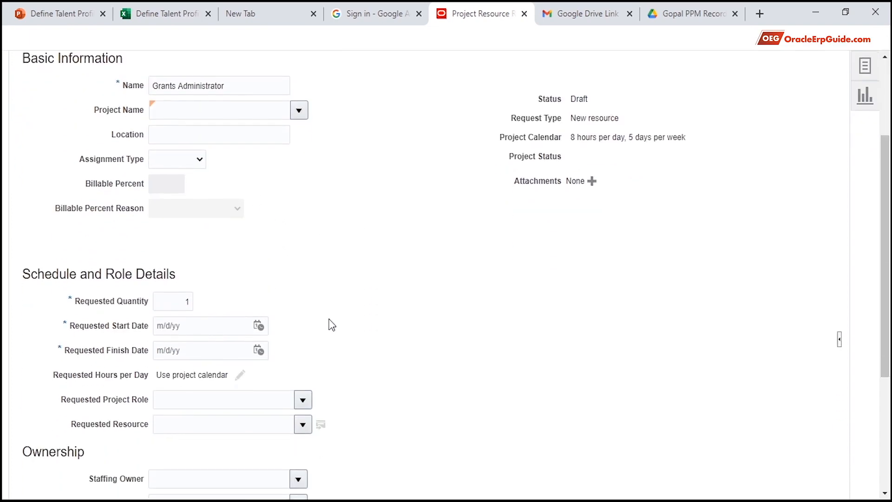
pyautogui.click(227, 263)
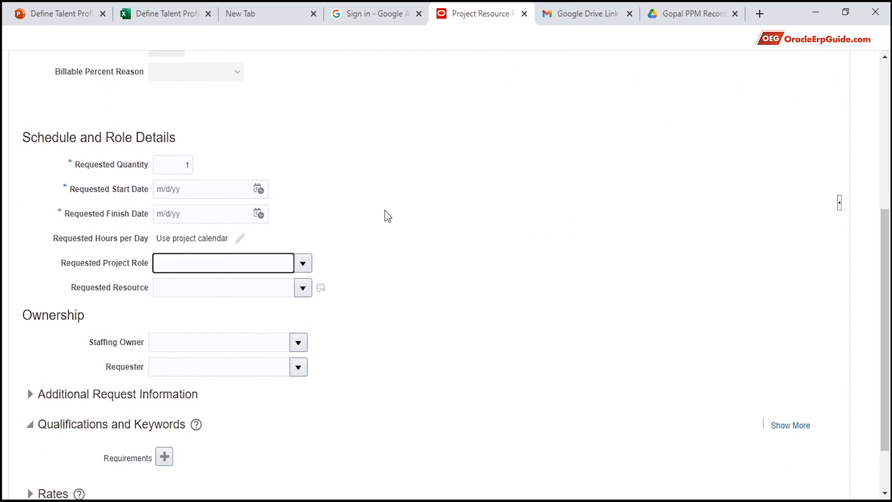
pyautogui.write('Grants Adm')
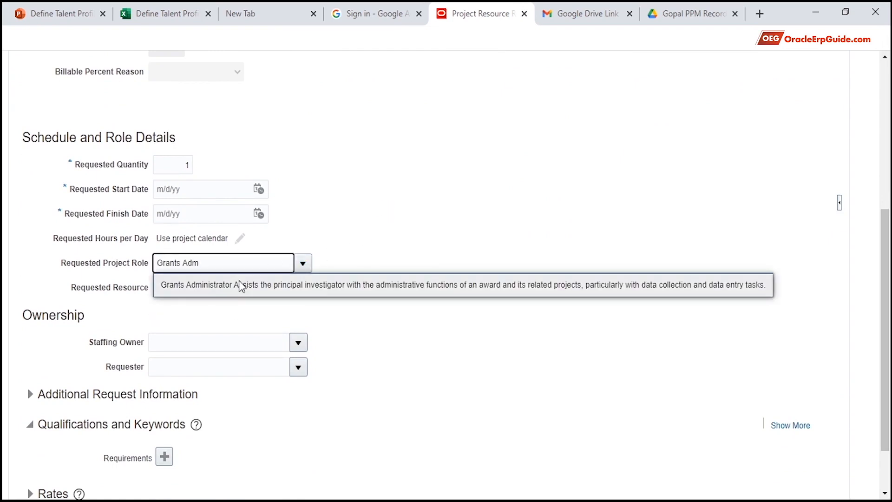
pyautogui.click(231, 286)
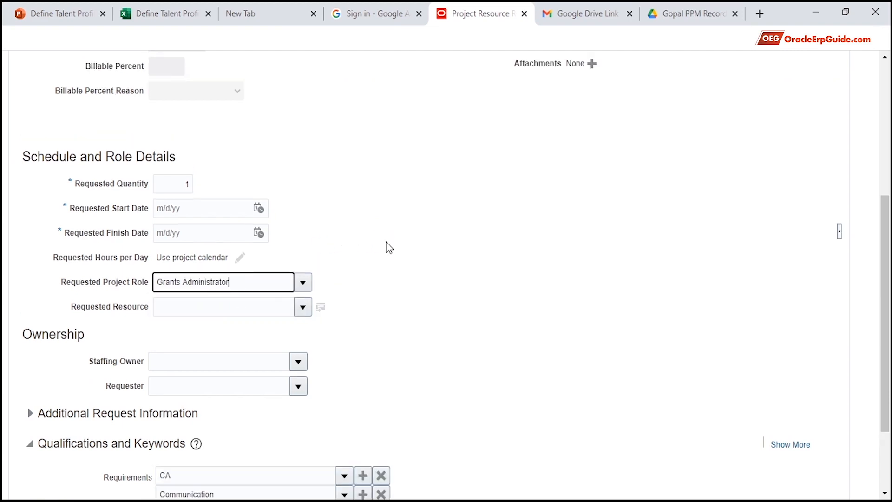
pyautogui.scroll(-2, 389, 247)
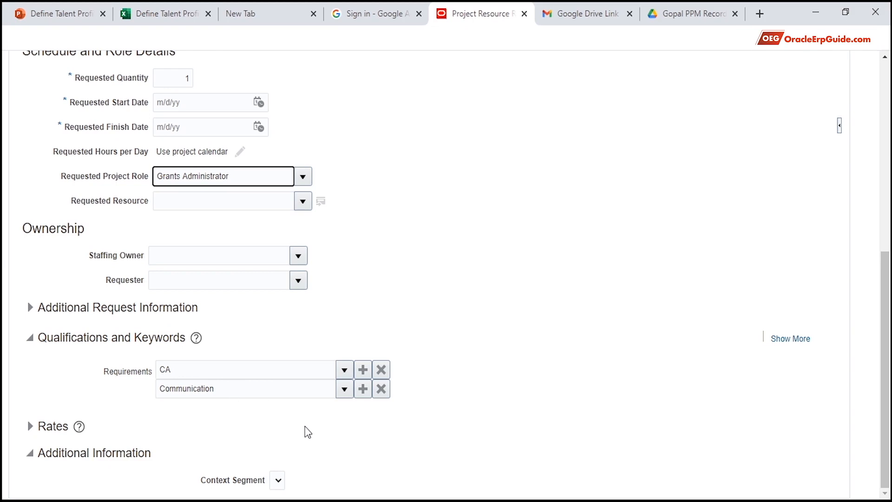
pyautogui.scroll(3, 307, 431)
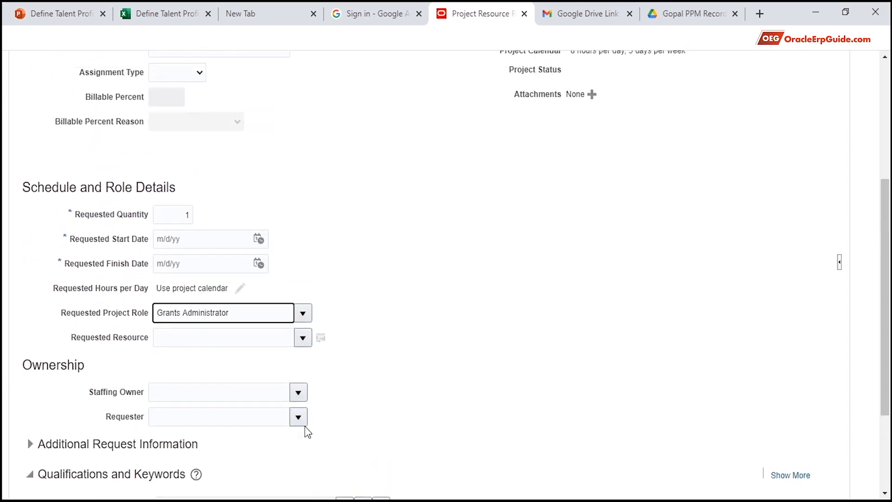
pyautogui.scroll(5, 403, 377)
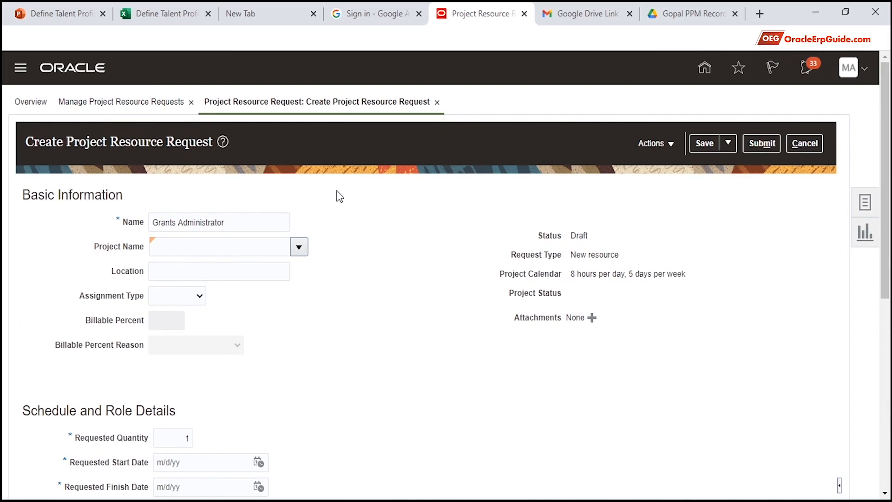
pyautogui.scroll(-8, 368, 230)
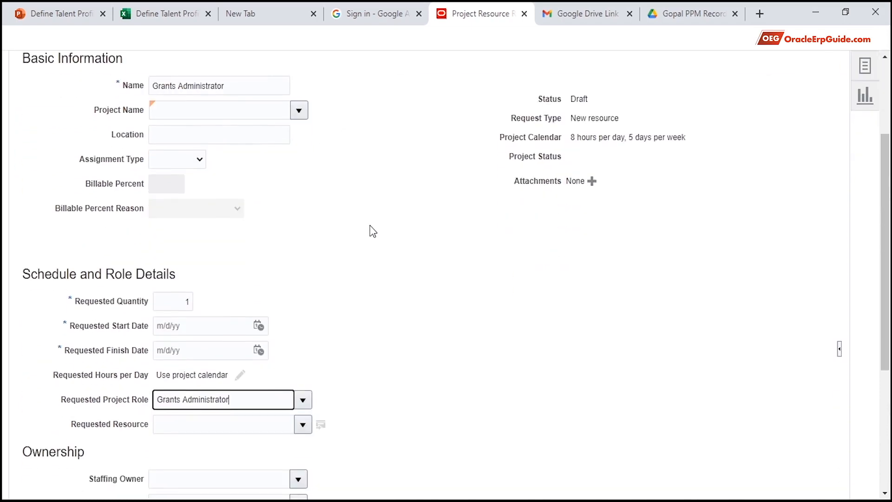